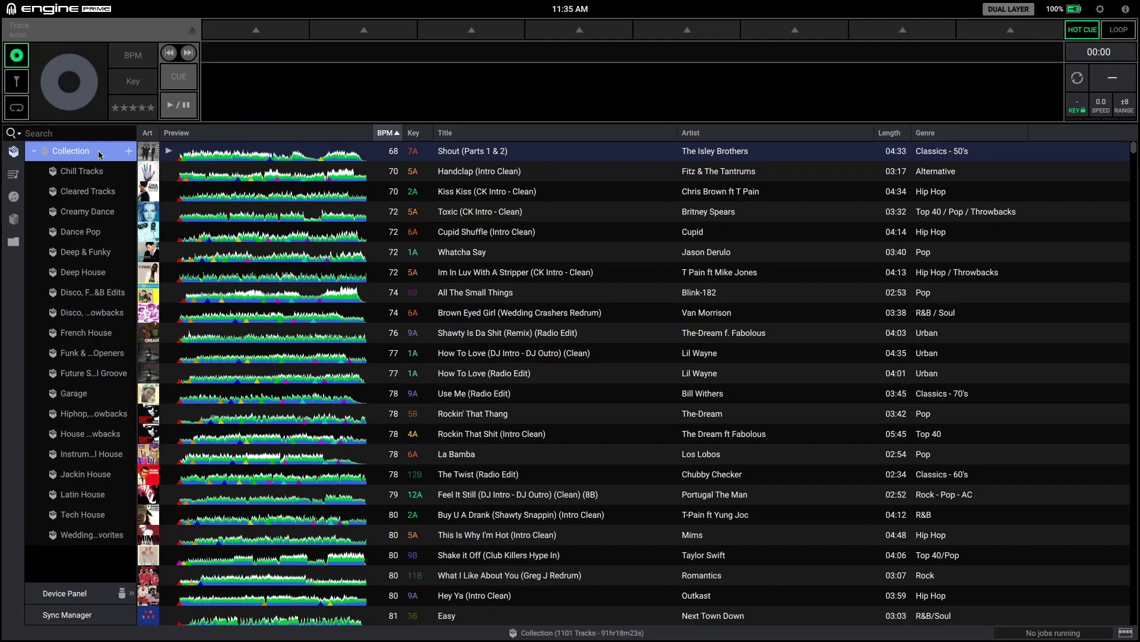
# Open the Sync Manager and tick then untick the Chill Tracks and Cleared Tracks crates
pyautogui.click(89, 614)
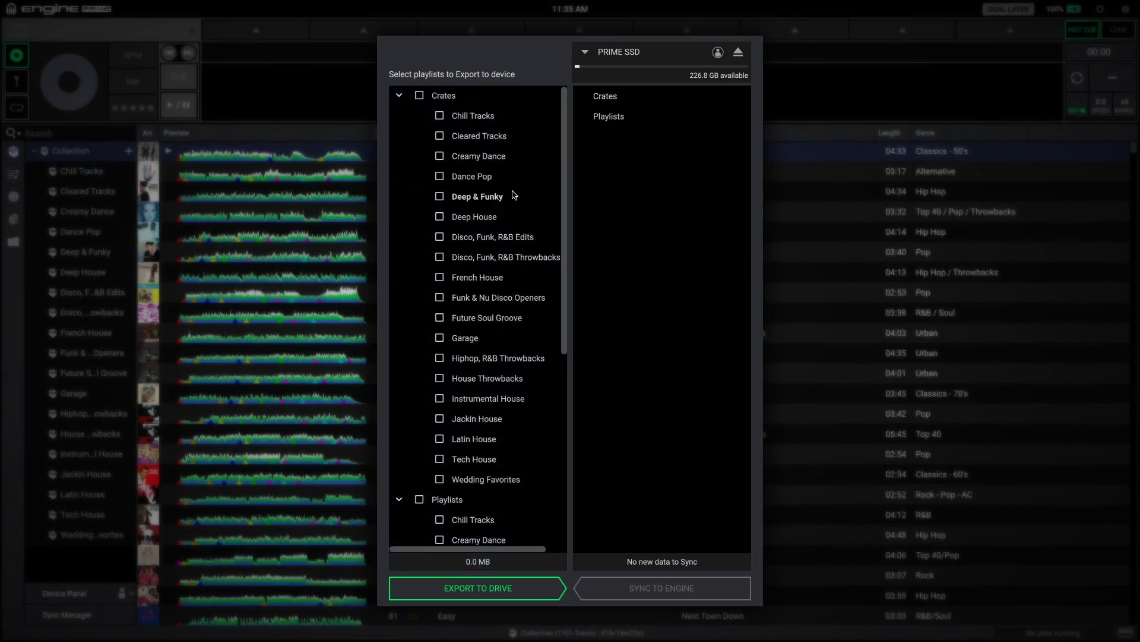
pyautogui.scroll(-3, 514, 195)
pyautogui.scroll(3, 514, 195)
pyautogui.click(440, 116)
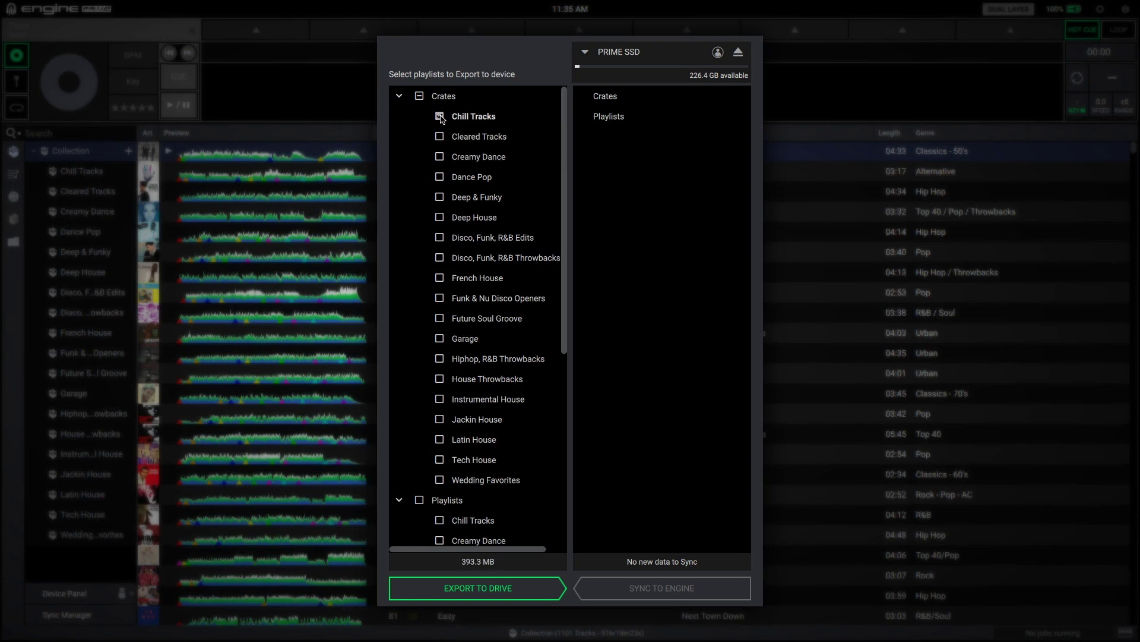
pyautogui.click(440, 116)
pyautogui.click(439, 136)
pyautogui.click(440, 137)
# Choose PRIME SSD as the export drive, glance at its profile settings, and tick Chill Tracks
pyautogui.click(586, 52)
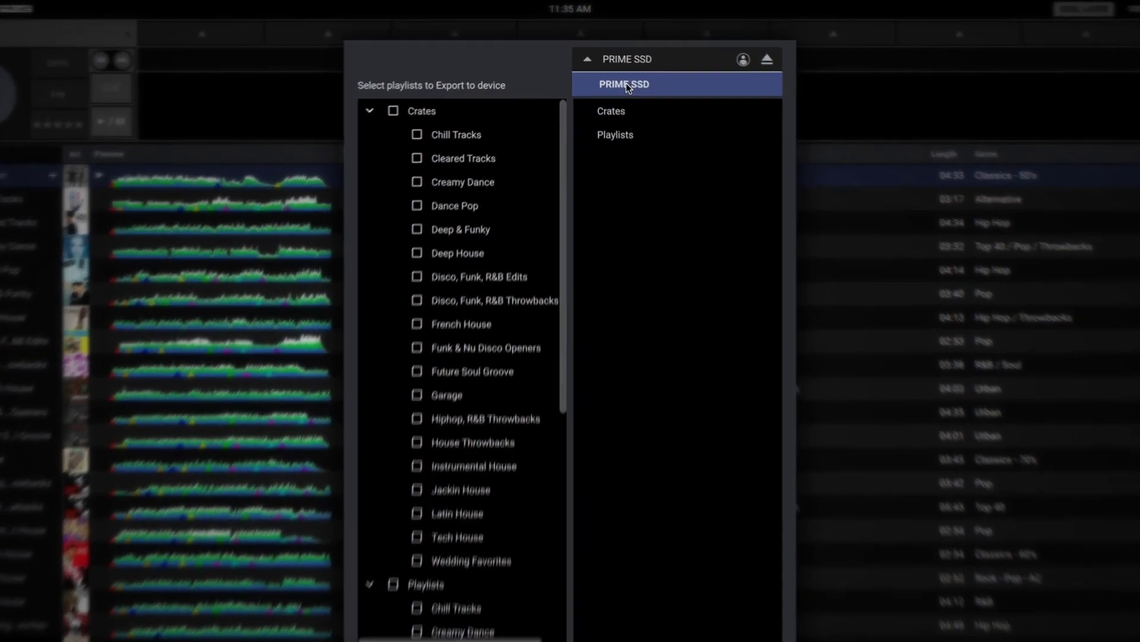
pyautogui.click(610, 75)
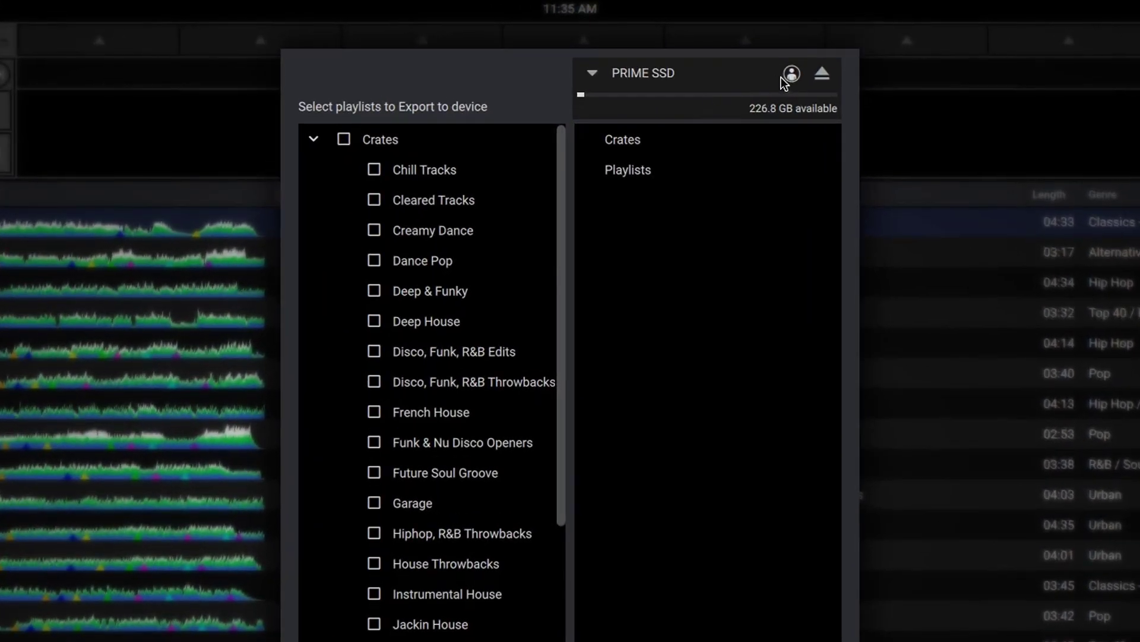
pyautogui.click(718, 53)
pyautogui.click(927, 87)
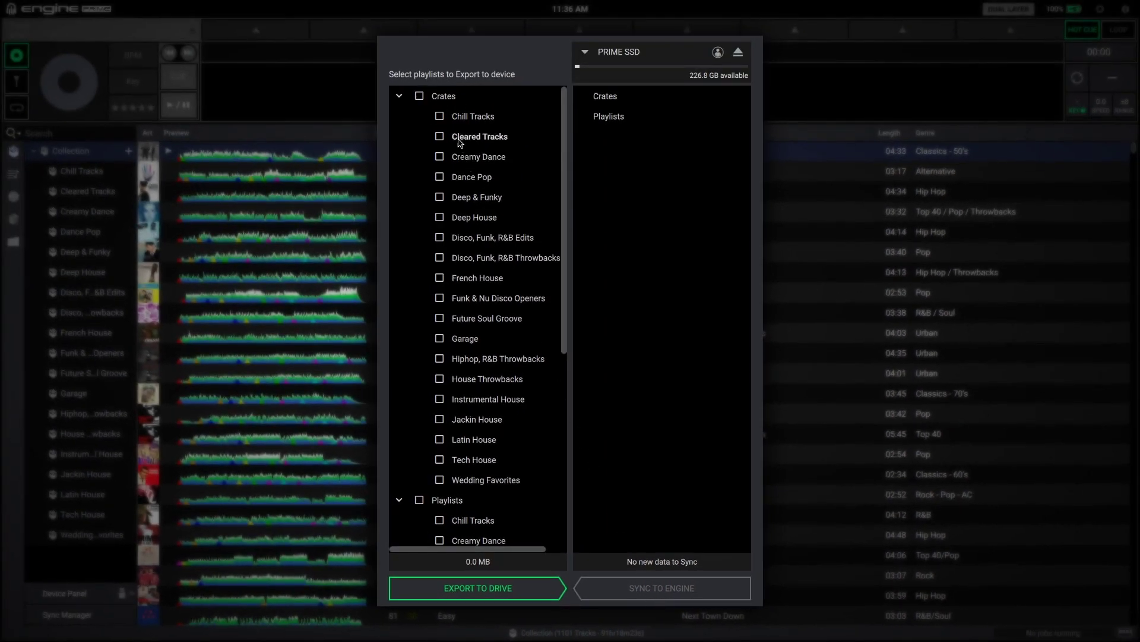
pyautogui.click(440, 116)
# Tick the crates from Cleared Tracks down to French House for export
pyautogui.click(441, 136)
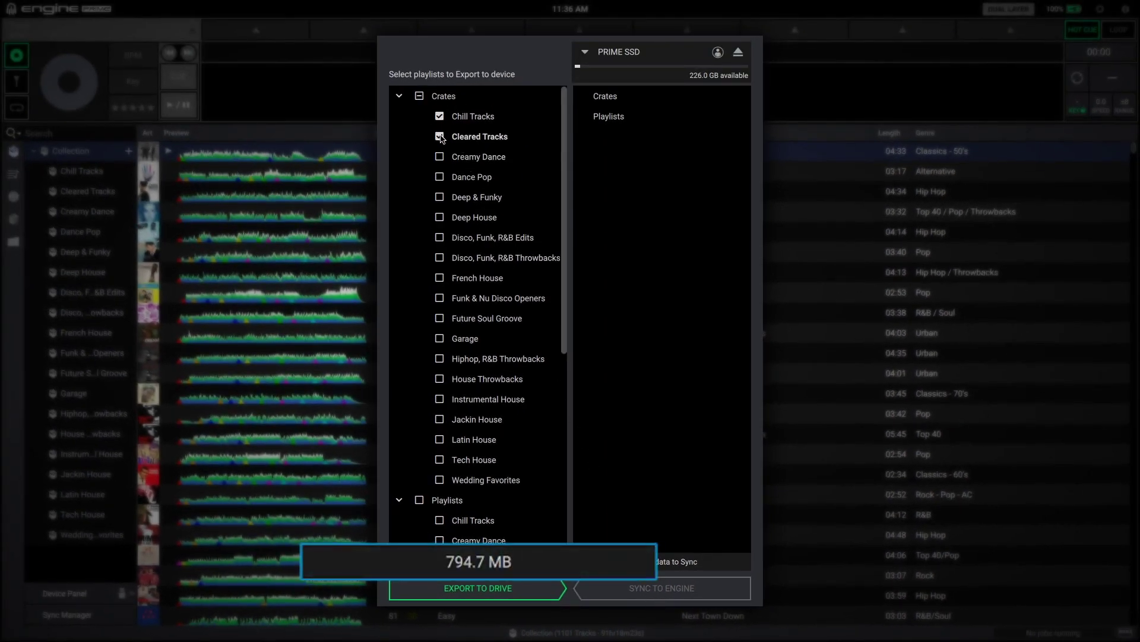
pyautogui.click(439, 156)
pyautogui.click(439, 177)
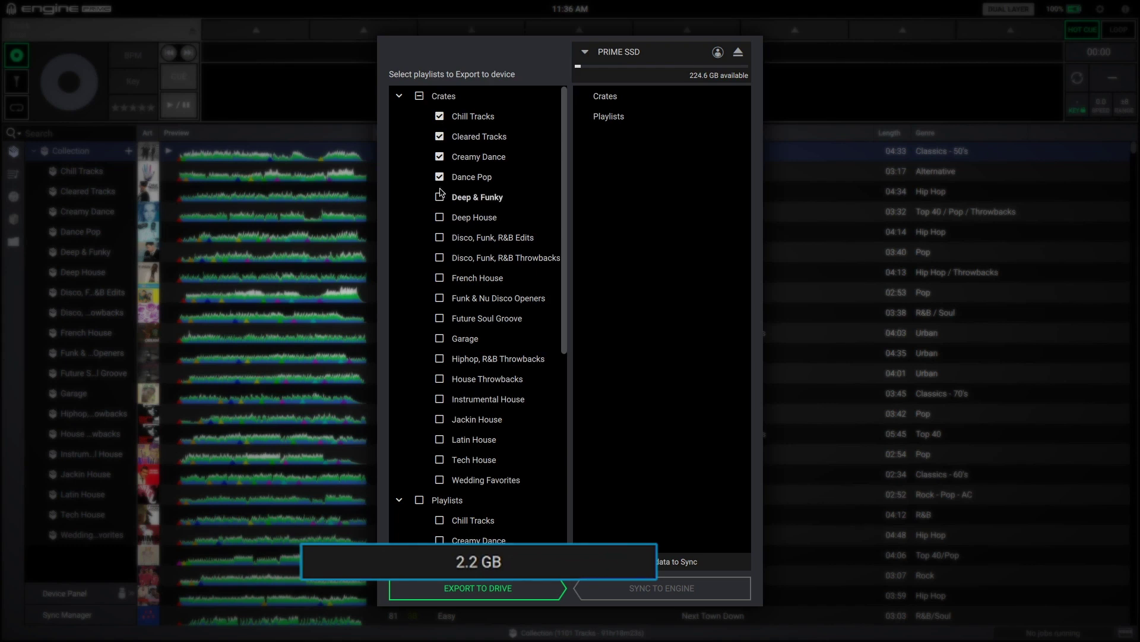
pyautogui.click(440, 198)
pyautogui.click(440, 218)
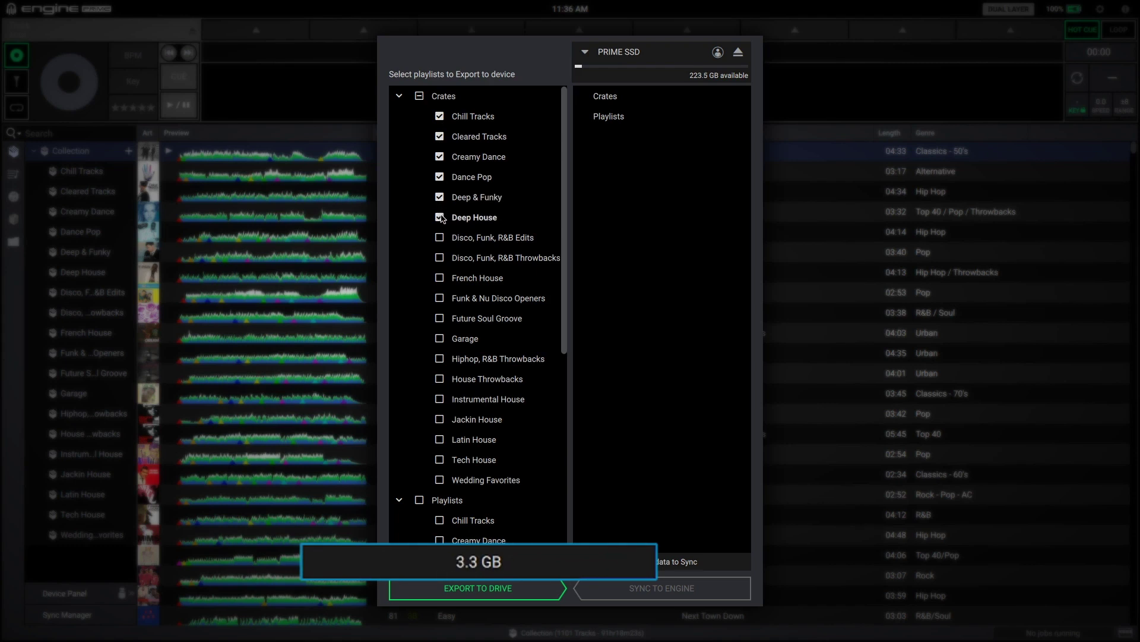
pyautogui.click(440, 237)
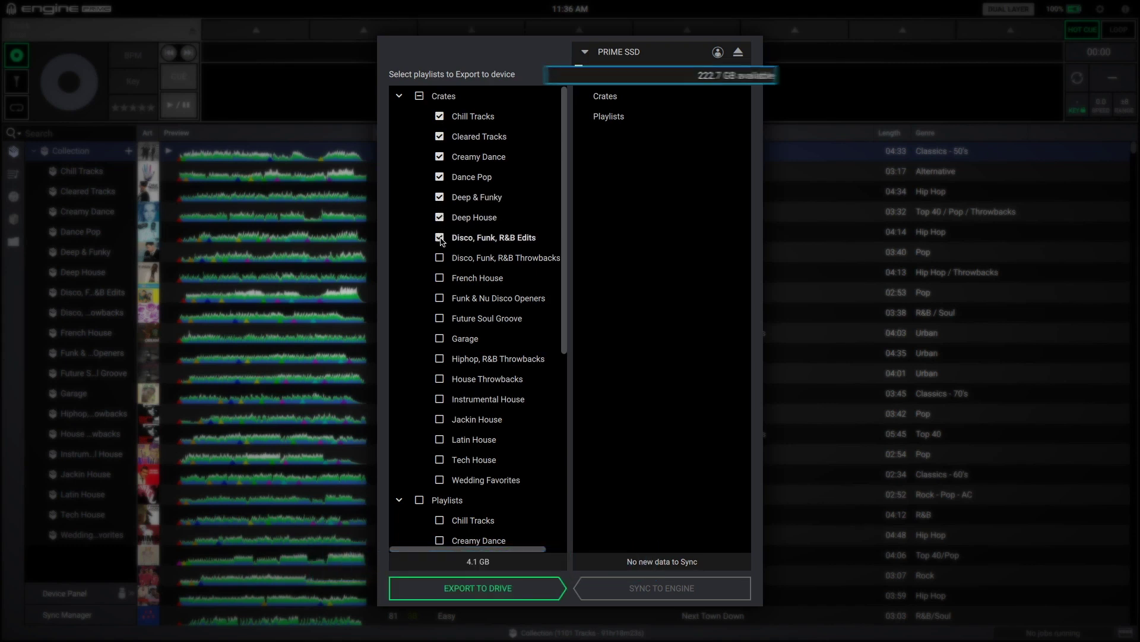
pyautogui.click(440, 258)
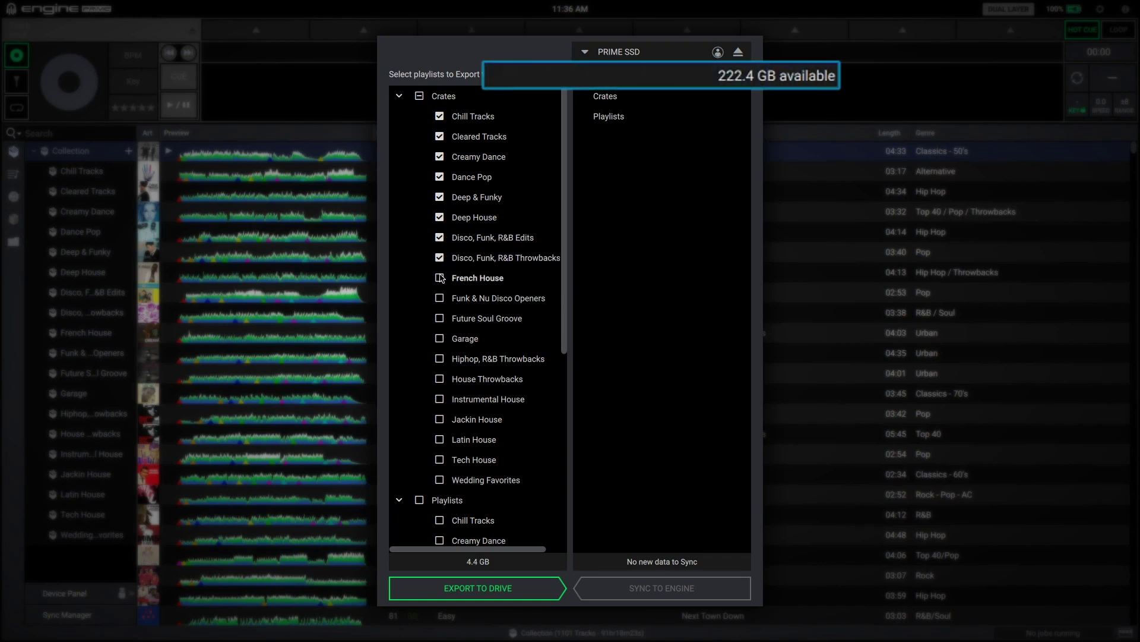
pyautogui.click(440, 277)
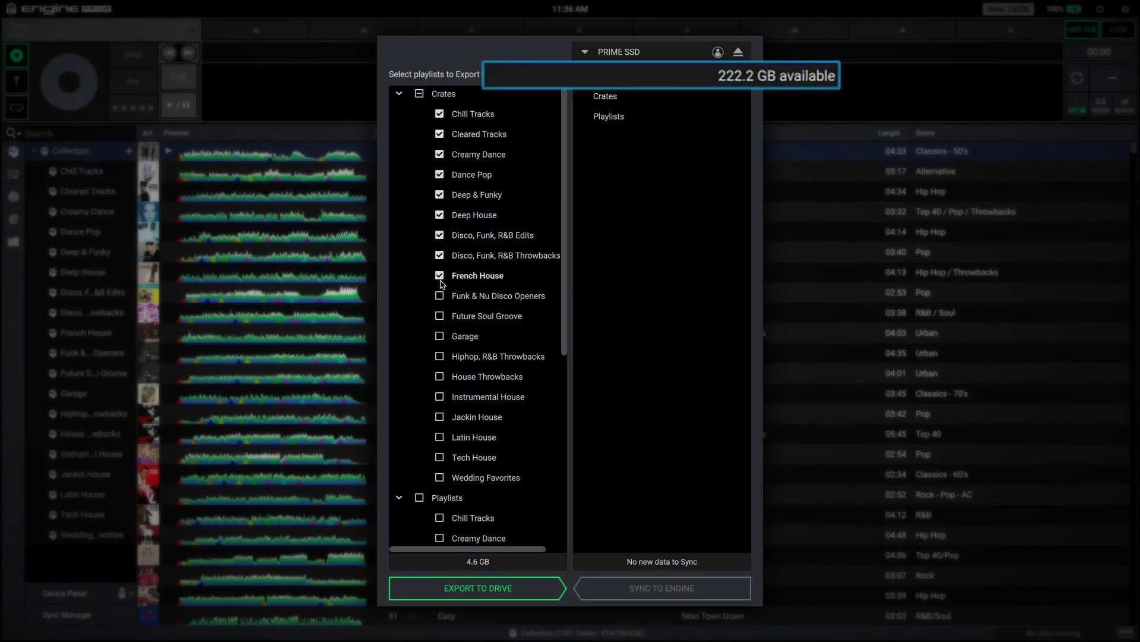
# Add the Funk & Nu Disco Openers, Future Soul Groove and Garage playlists, then start exporting
pyautogui.scroll(-3, 442, 285)
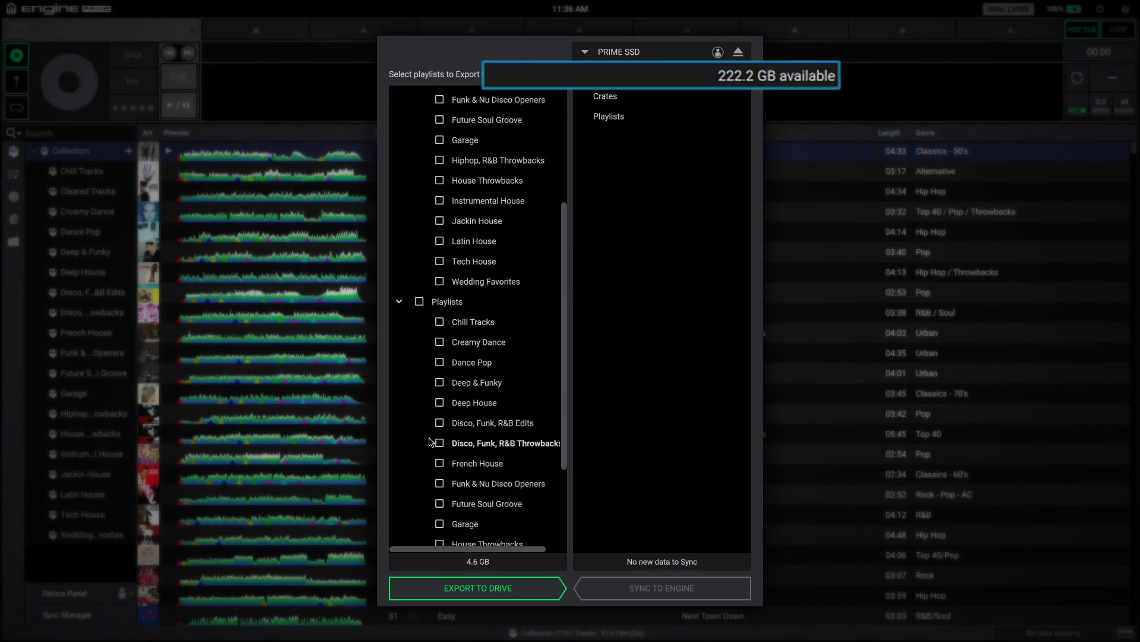
pyautogui.click(440, 483)
pyautogui.click(440, 504)
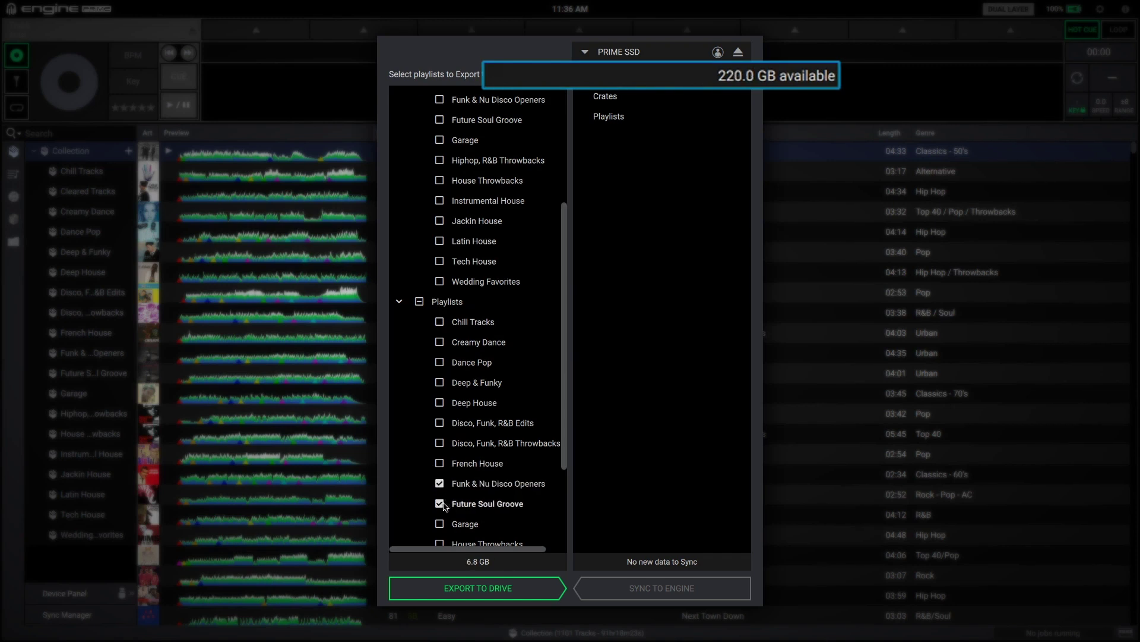
pyautogui.click(440, 524)
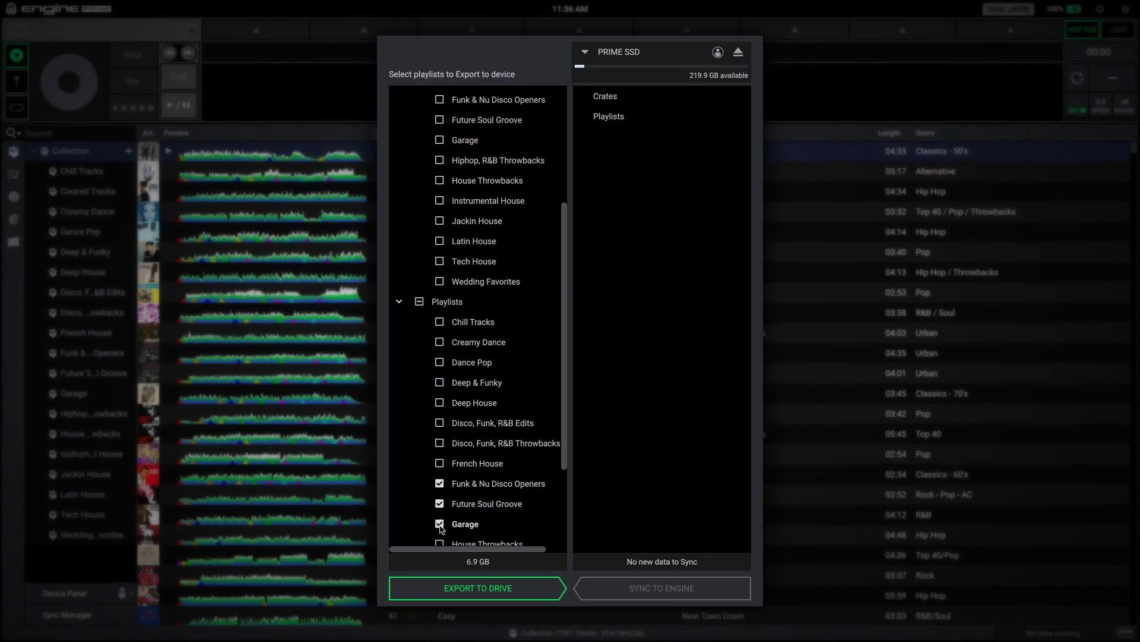
pyautogui.click(496, 597)
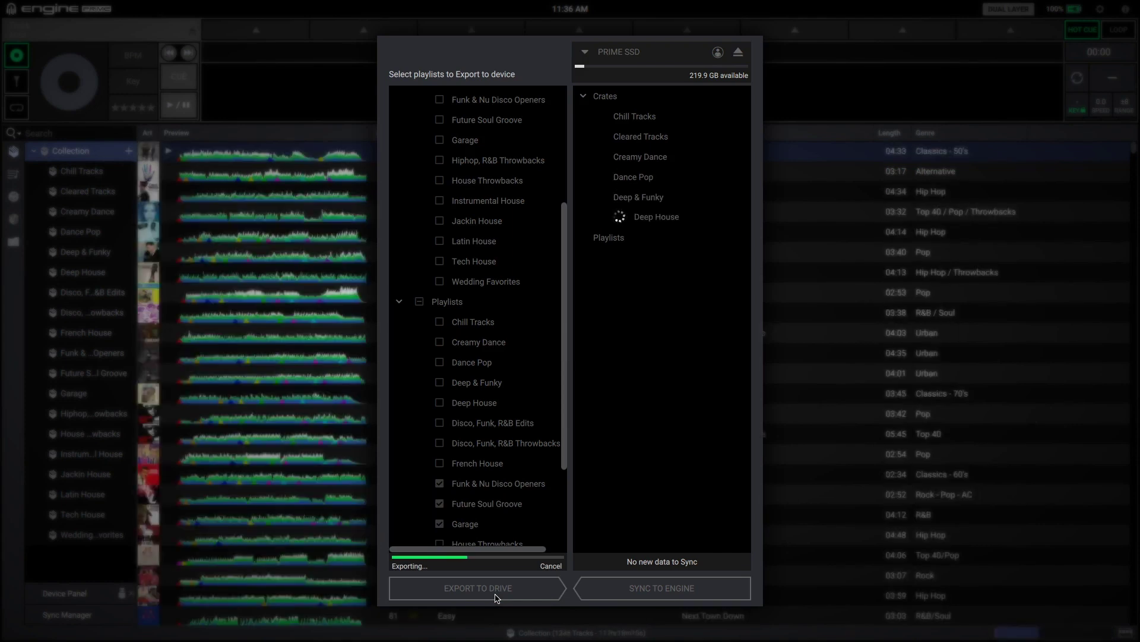
# Close the Sync Manager while the export continues and show the Device Panel
pyautogui.click(784, 499)
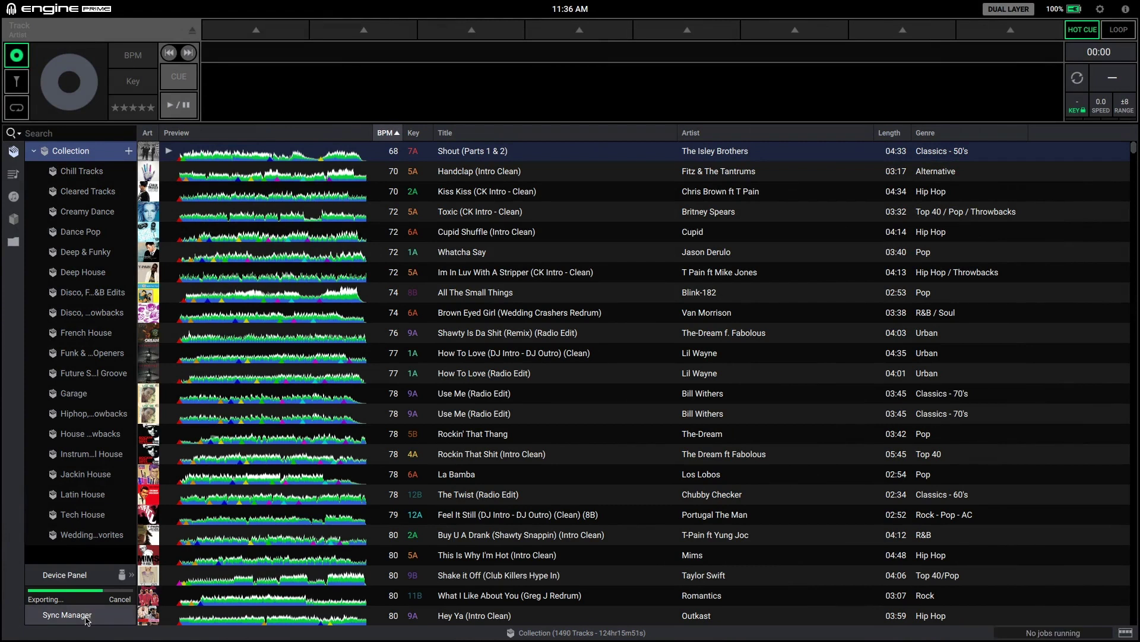
pyautogui.click(72, 575)
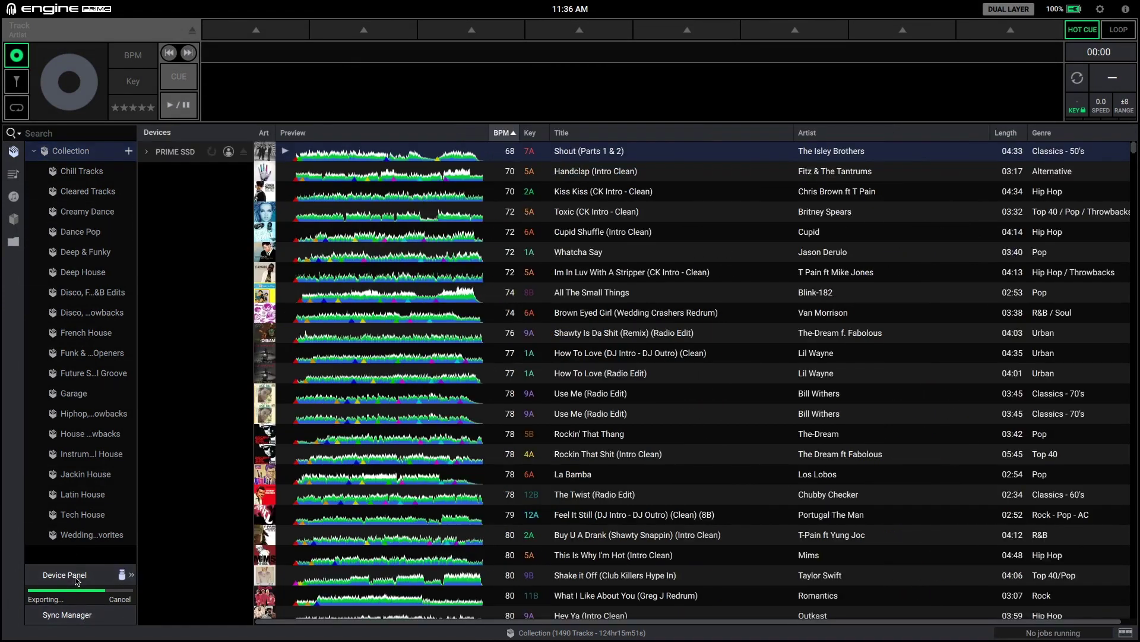
# Expand PRIME SSD and drag the Deep House and French House crates onto the drive
pyautogui.click(148, 152)
pyautogui.click(83, 272)
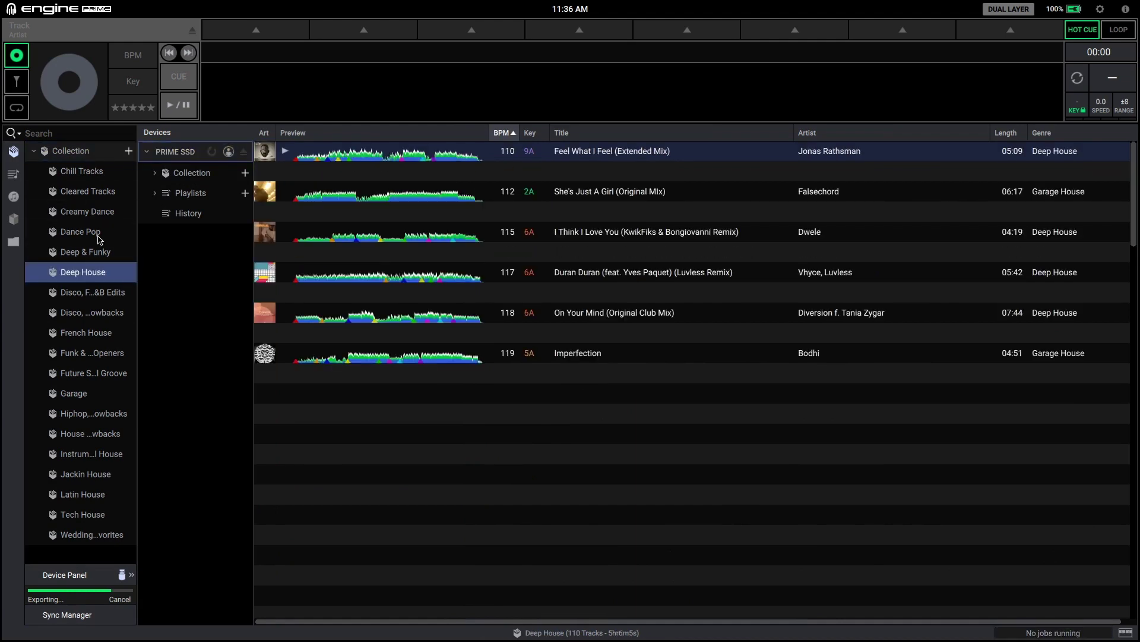
pyautogui.moveTo(83, 271); pyautogui.dragTo(191, 178)
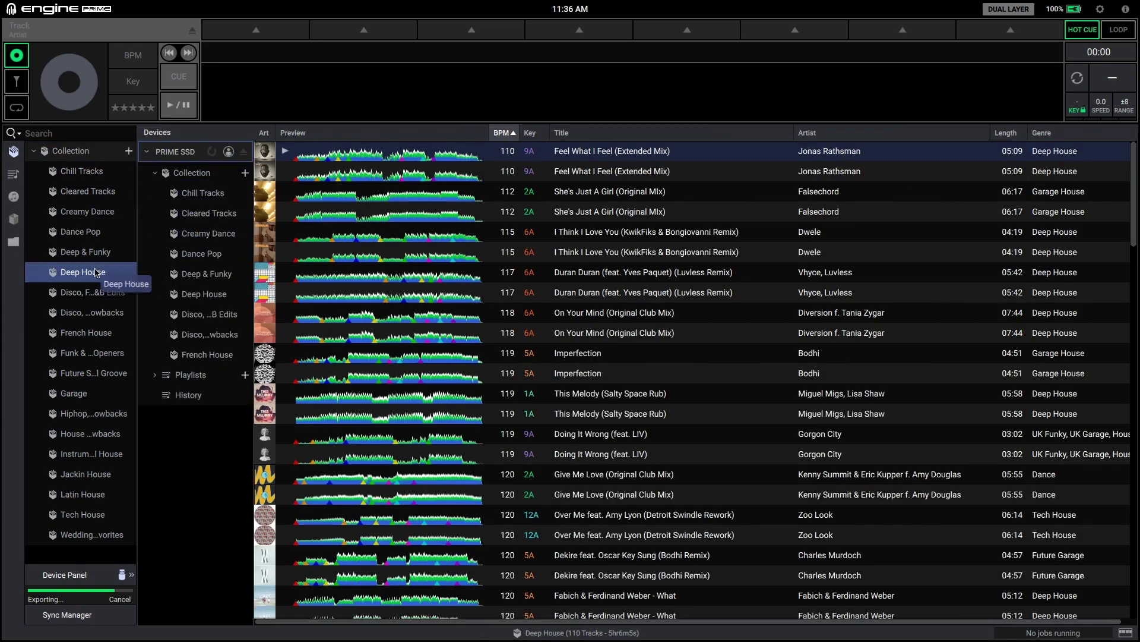
pyautogui.moveTo(87, 332)
pyautogui.mouseDown()
pyautogui.moveTo(178, 256)
pyautogui.moveTo(184, 160)
pyautogui.moveTo(155, 328)
pyautogui.moveTo(93, 336)
pyautogui.mouseUp()
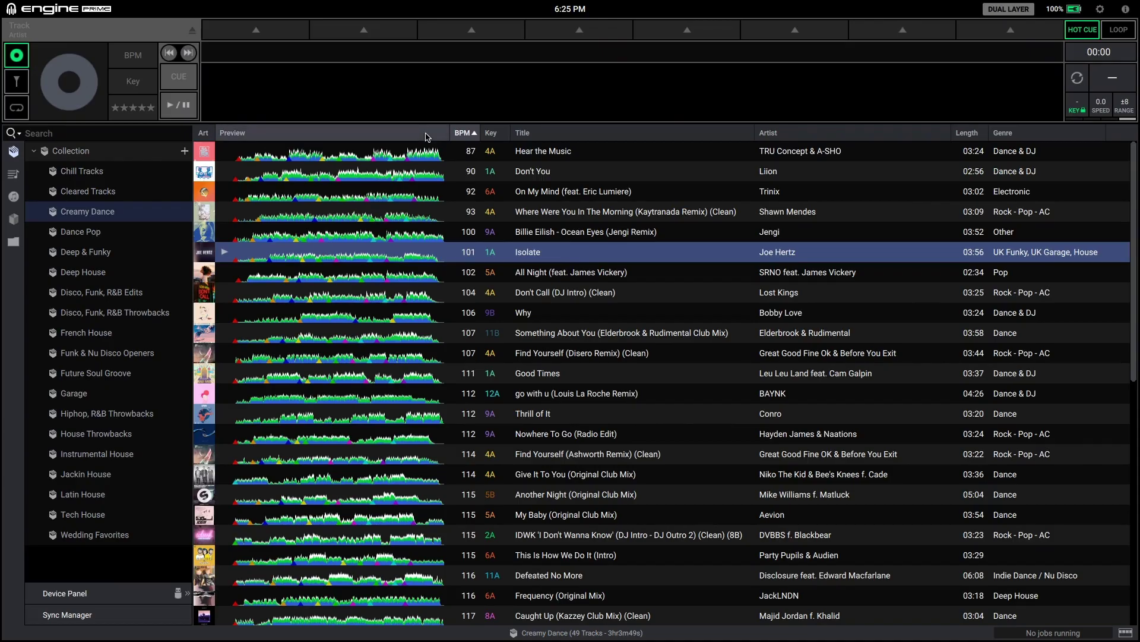
# Put the Preview column back ahead of BPM using the header's column list
pyautogui.moveTo(450, 133); pyautogui.dragTo(405, 175)
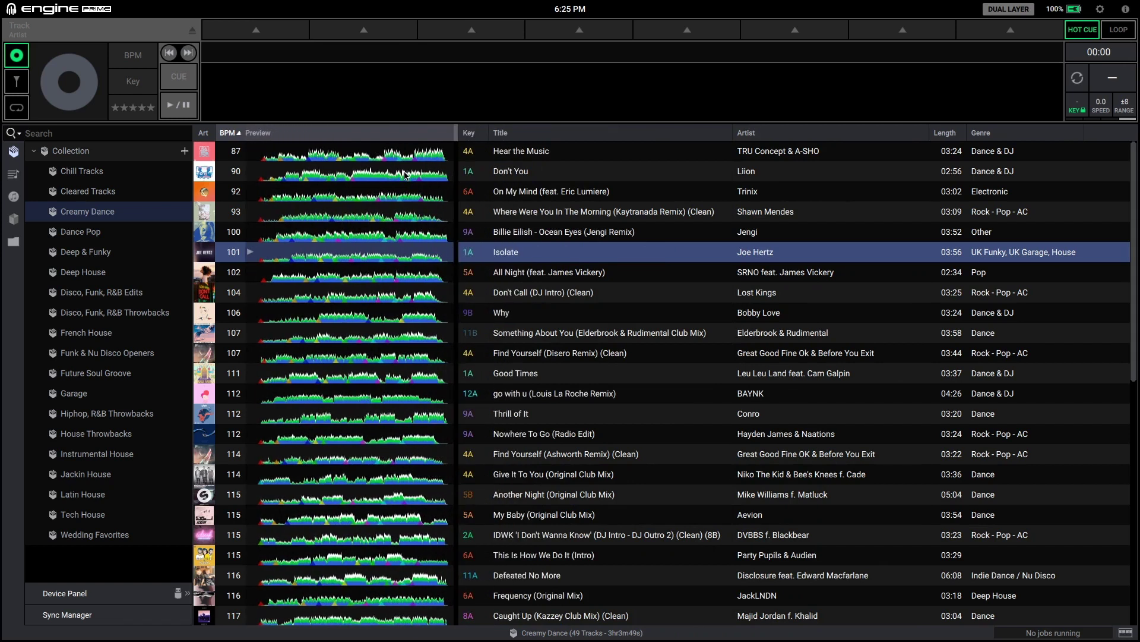
pyautogui.rightClick(451, 134)
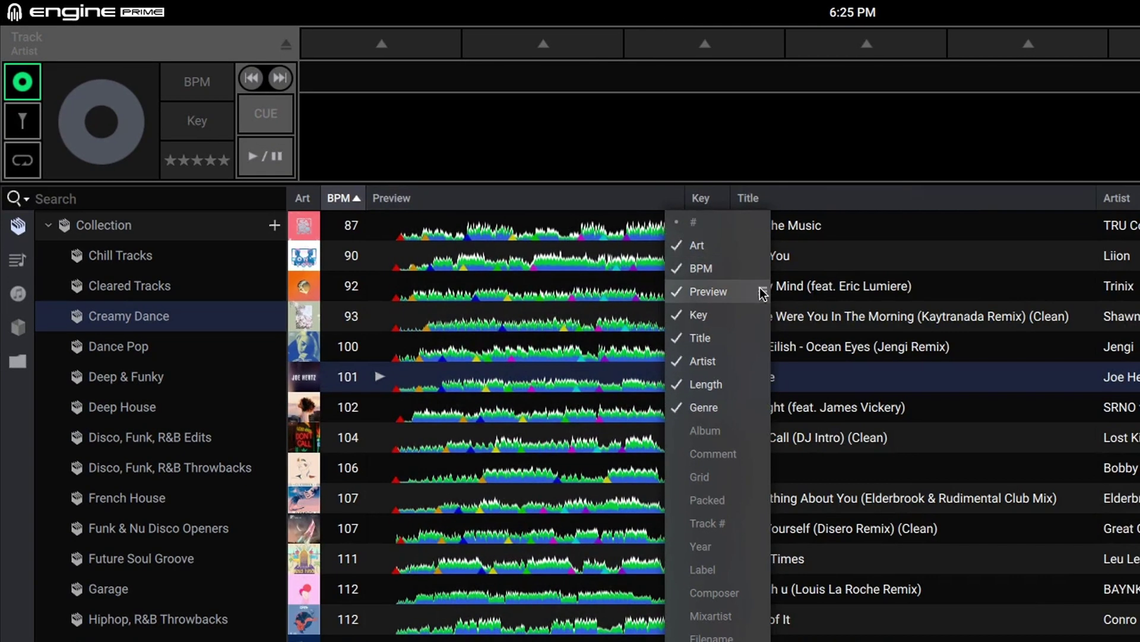
pyautogui.moveTo(509, 195); pyautogui.dragTo(509, 185)
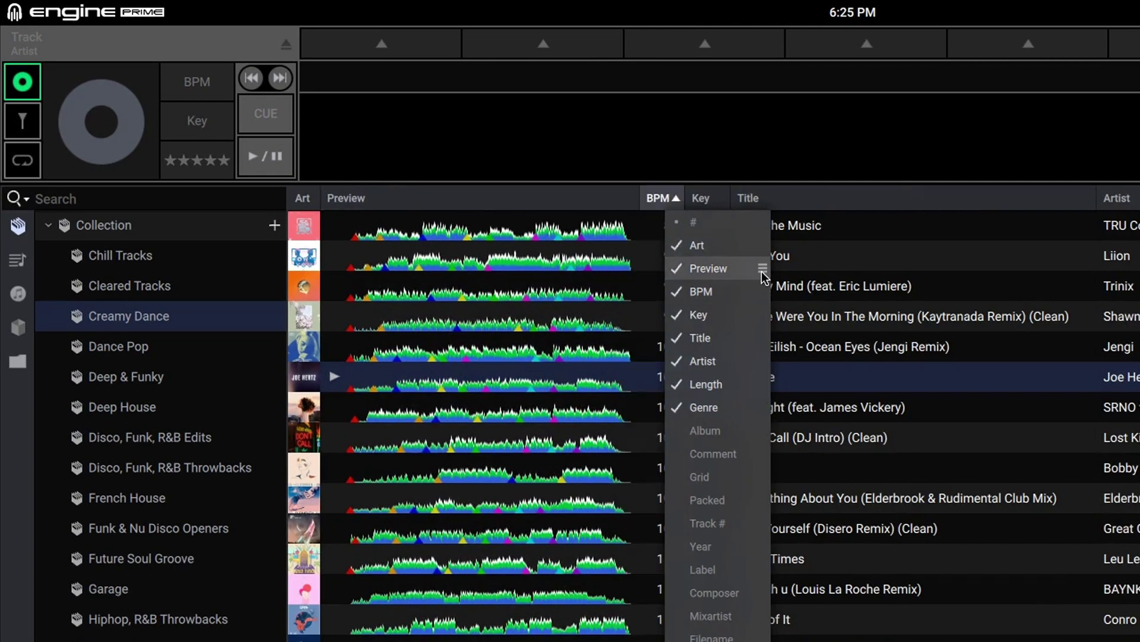
pyautogui.click(542, 248)
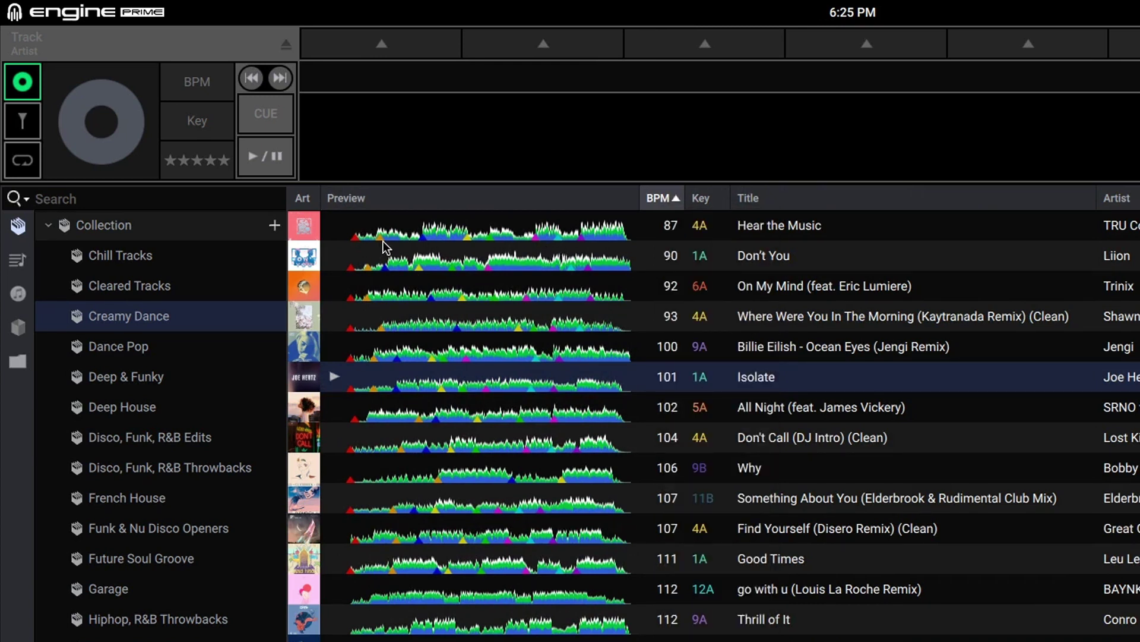
# Preview Don't You, On My Mind, Where Were You In The Morning and the Ocean Eyes remix
pyautogui.click(498, 265)
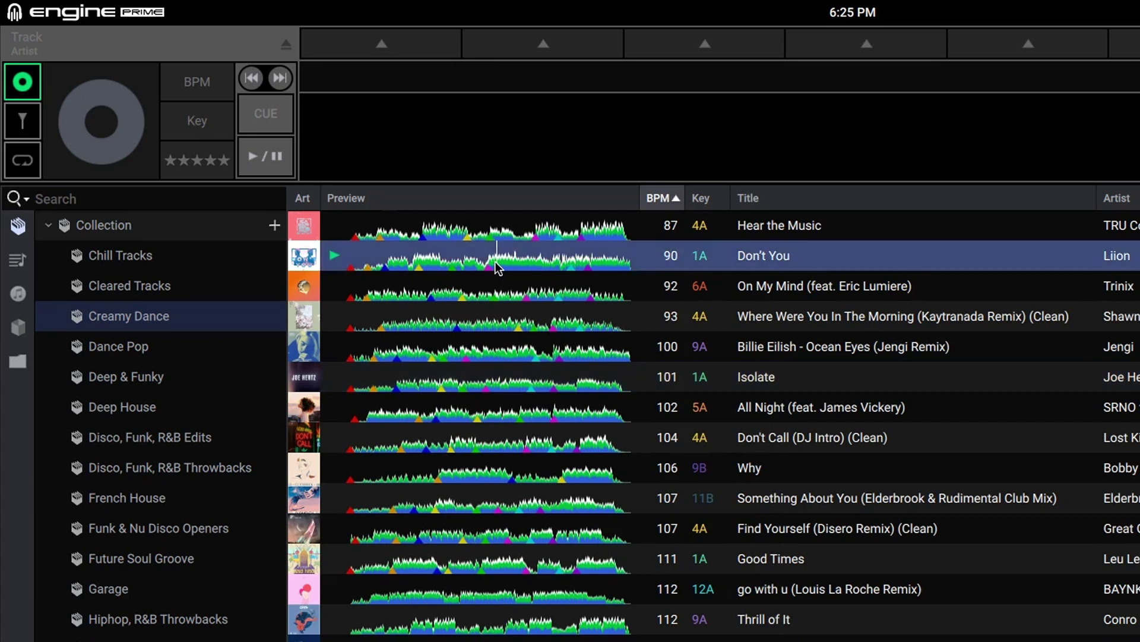
pyautogui.click(532, 293)
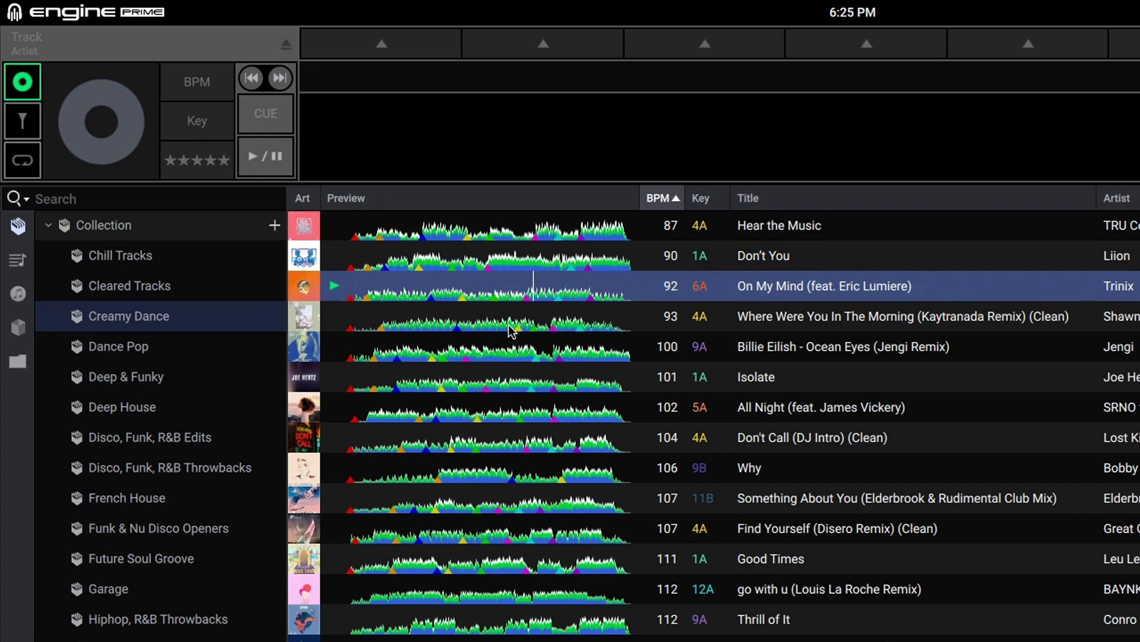
pyautogui.click(493, 324)
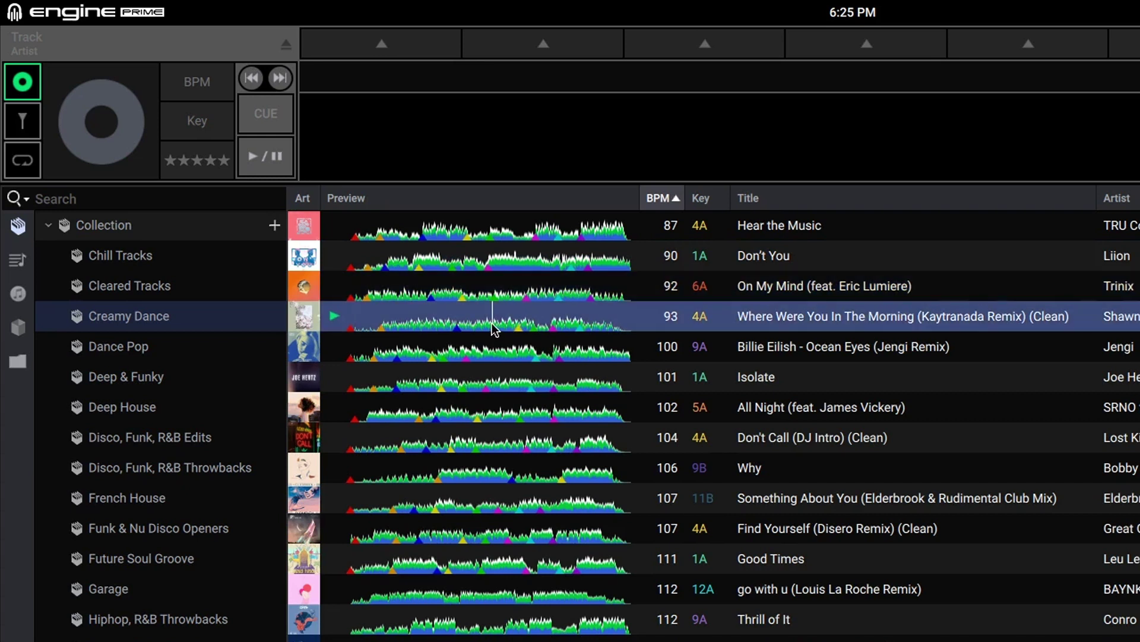
pyautogui.click(528, 324)
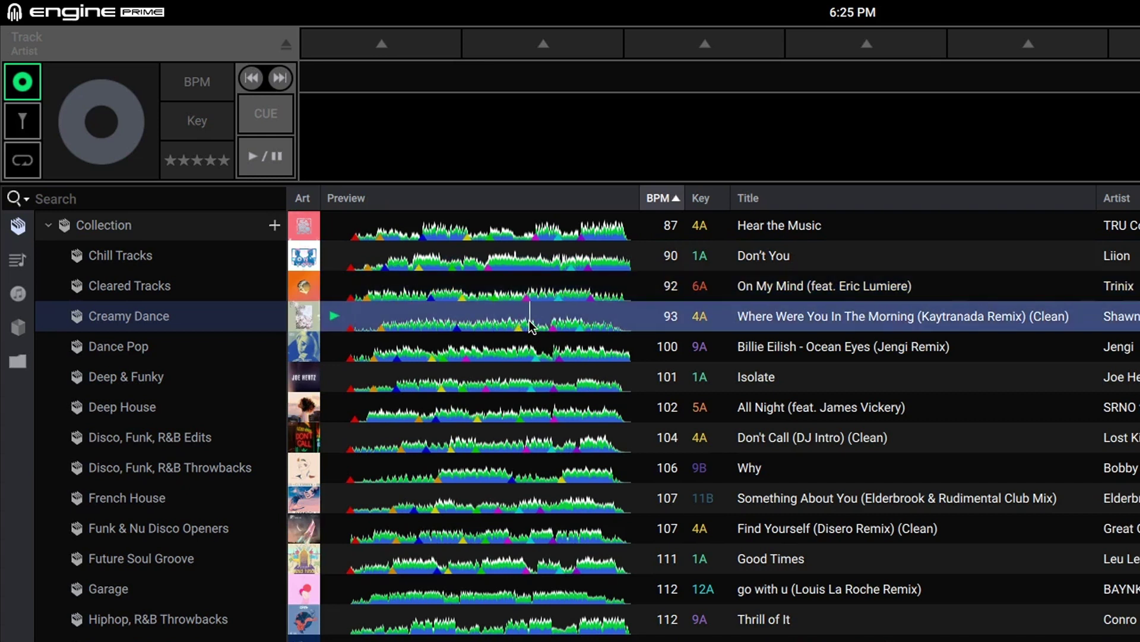
pyautogui.click(445, 356)
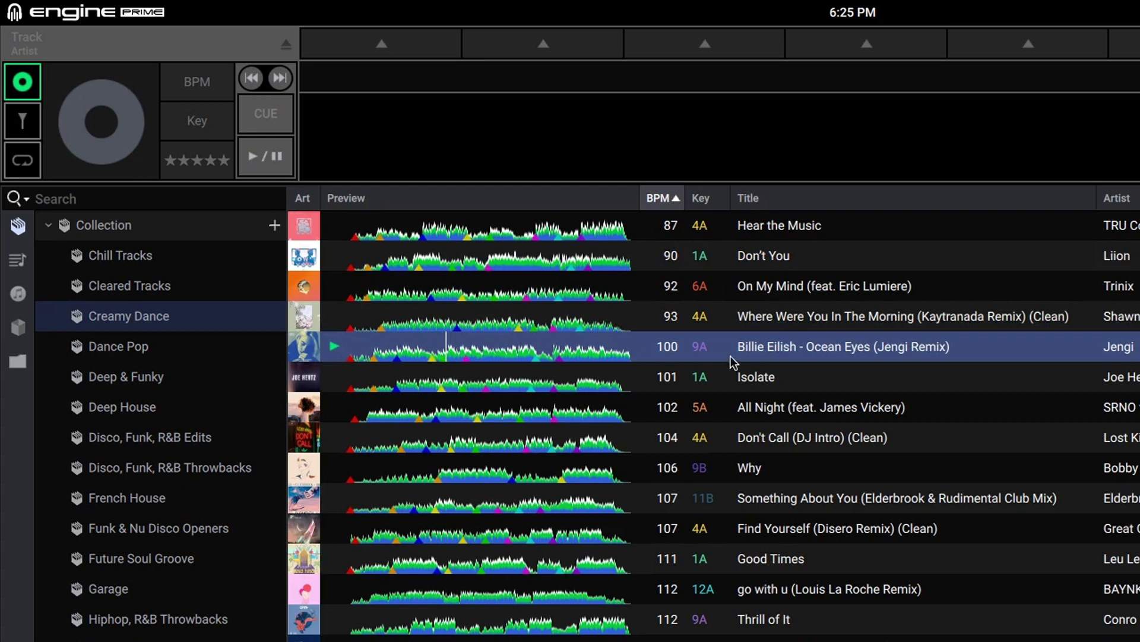
# Load the Ocean Eyes remix into the deck, play it, and jump to just before Cue 2
pyautogui.doubleClick(787, 353)
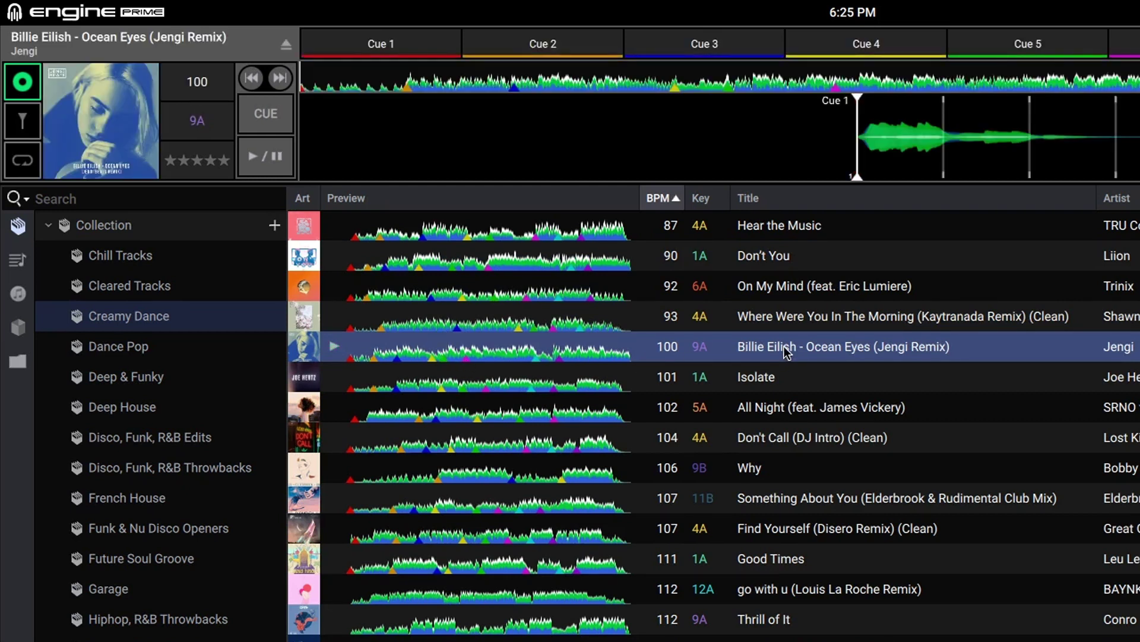
pyautogui.click(277, 162)
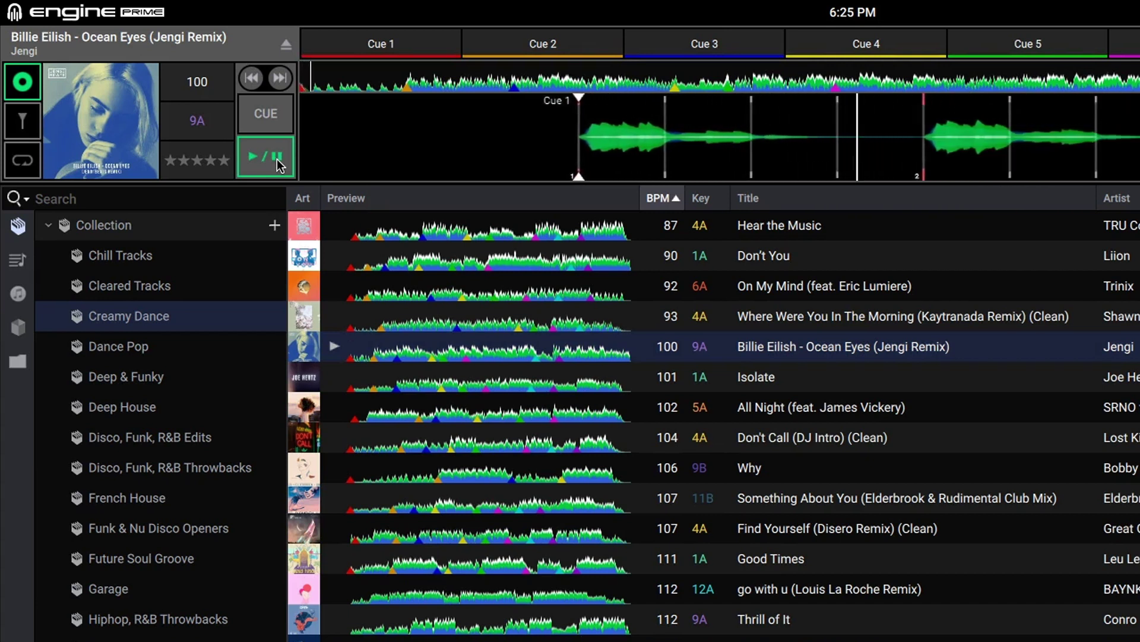
pyautogui.click(363, 86)
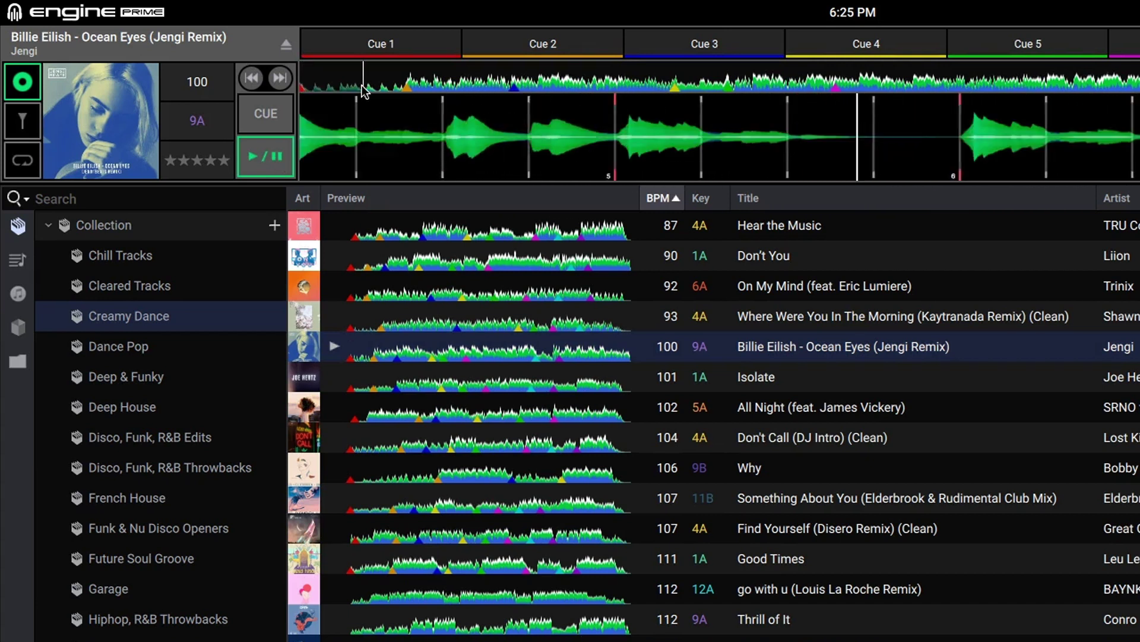
pyautogui.click(406, 87)
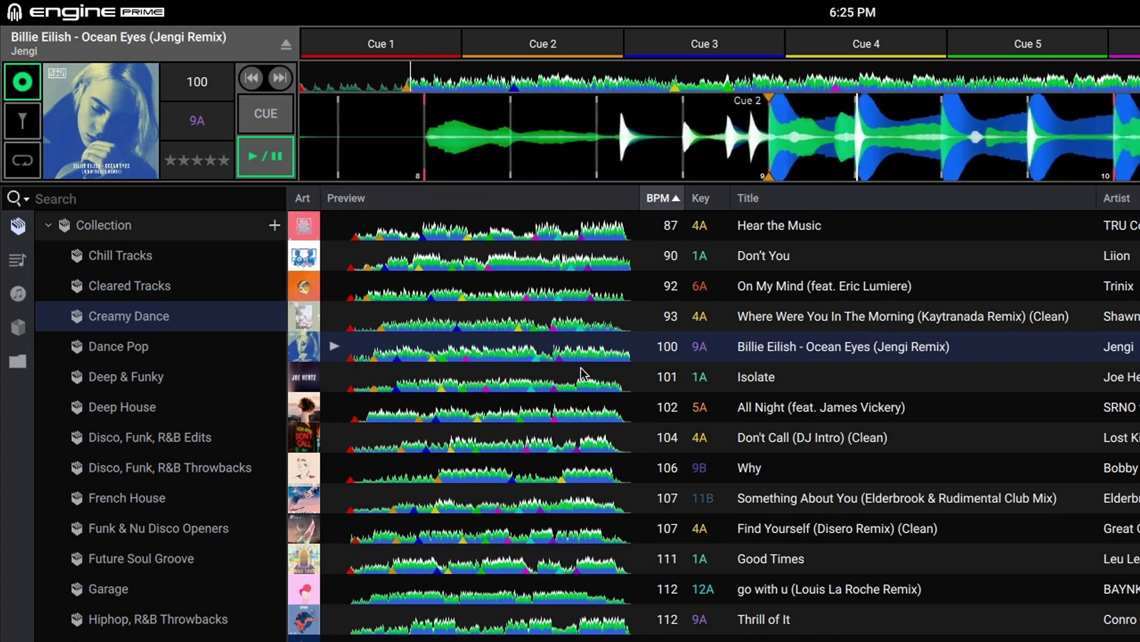
# Preview Isolate at two points, then eject the track from the deck
pyautogui.click(421, 387)
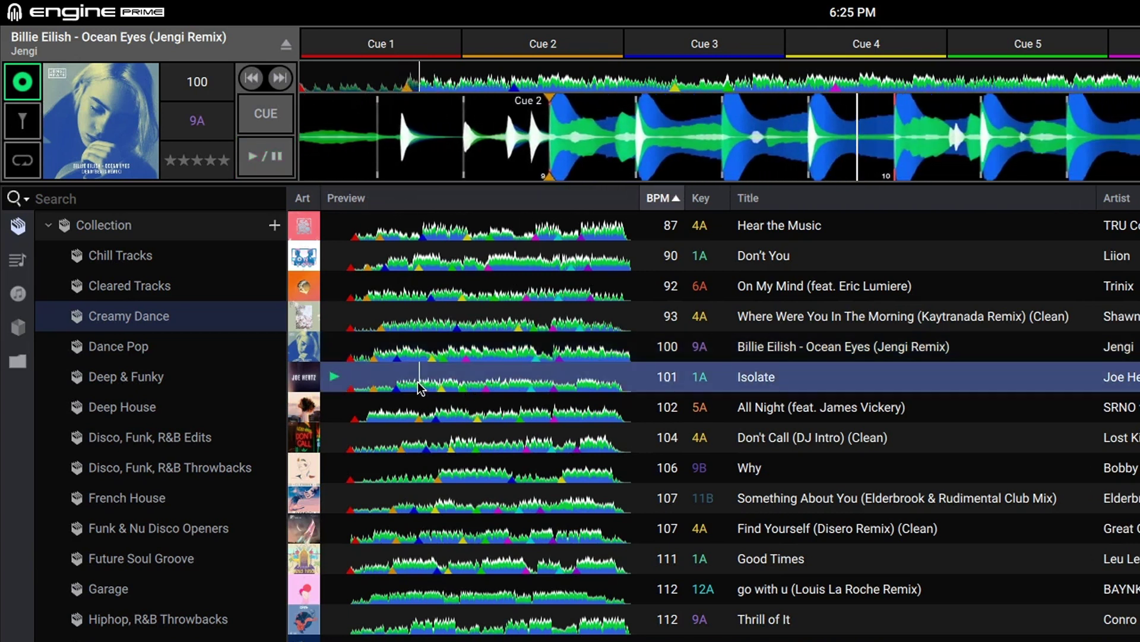
pyautogui.click(456, 386)
pyautogui.click(284, 47)
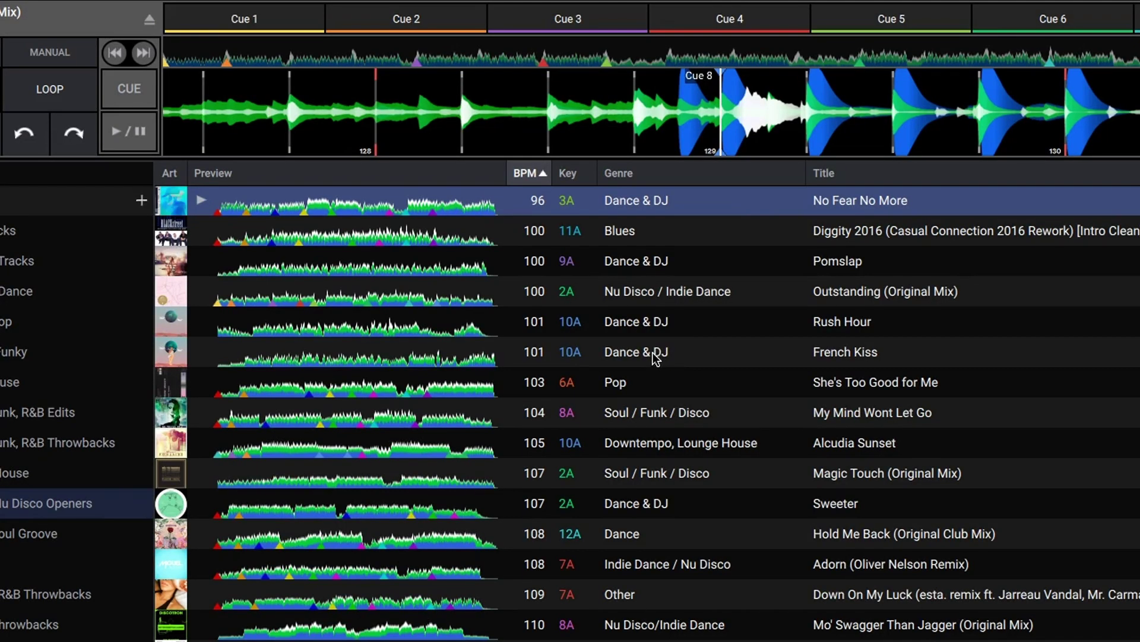
# Change the genre of No Fear No More through French Kiss to 'Funk & Nu Disco' for all six
pyautogui.keyDown('shift'); pyautogui.click(530, 255); pyautogui.keyUp('shift')
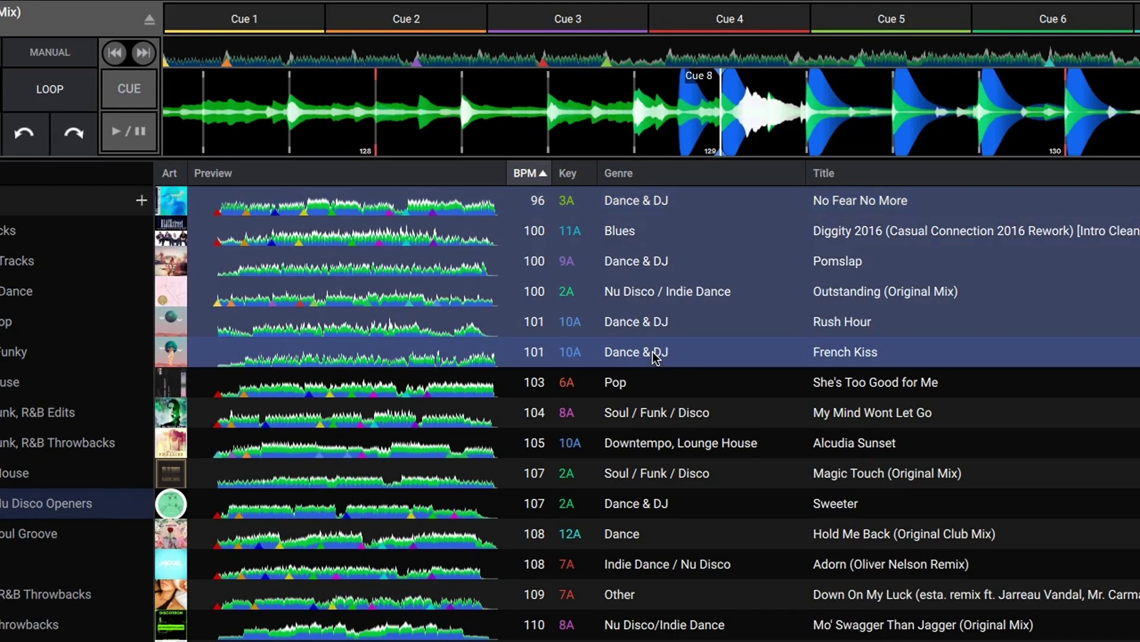
pyautogui.doubleClick(655, 356)
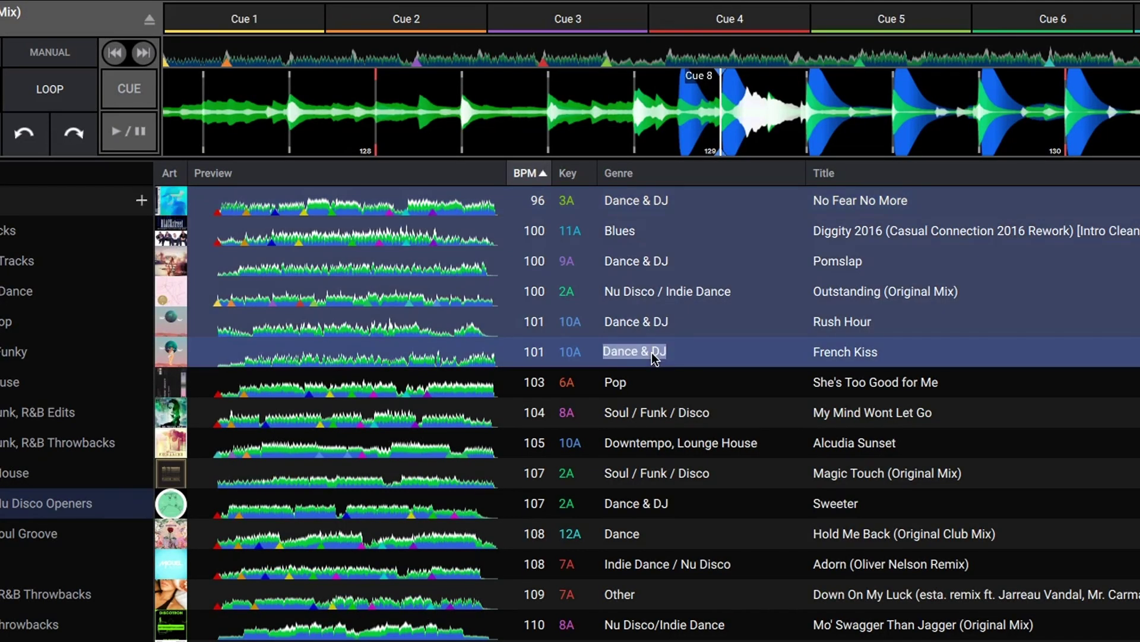
pyautogui.write('Funk ')
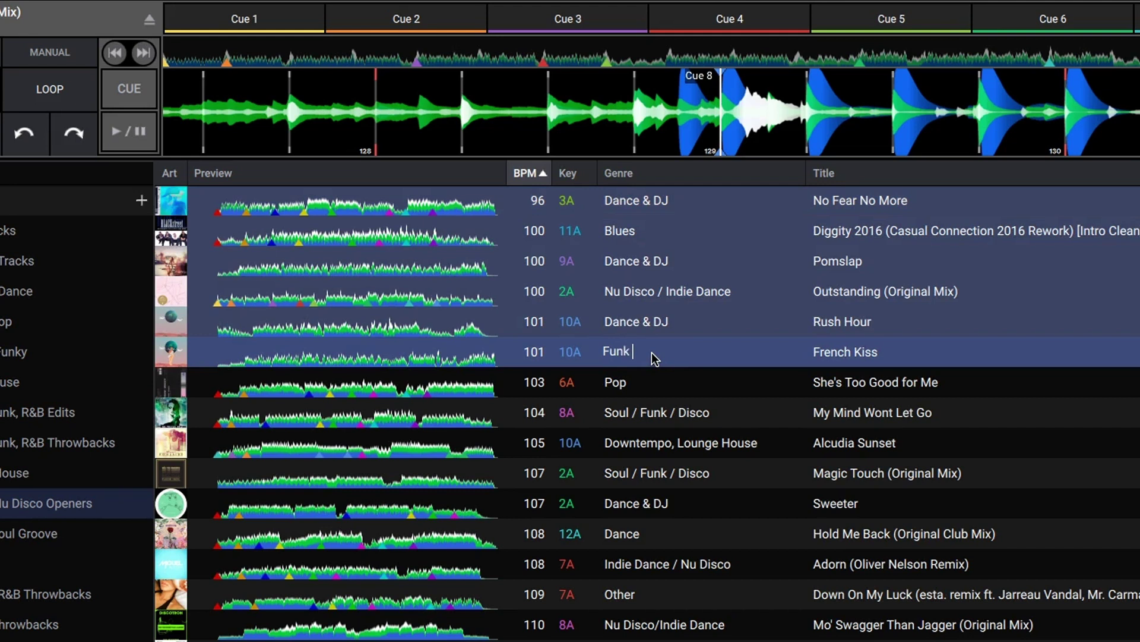
pyautogui.write('& N')
pyautogui.write('co')
pyautogui.press('Return')
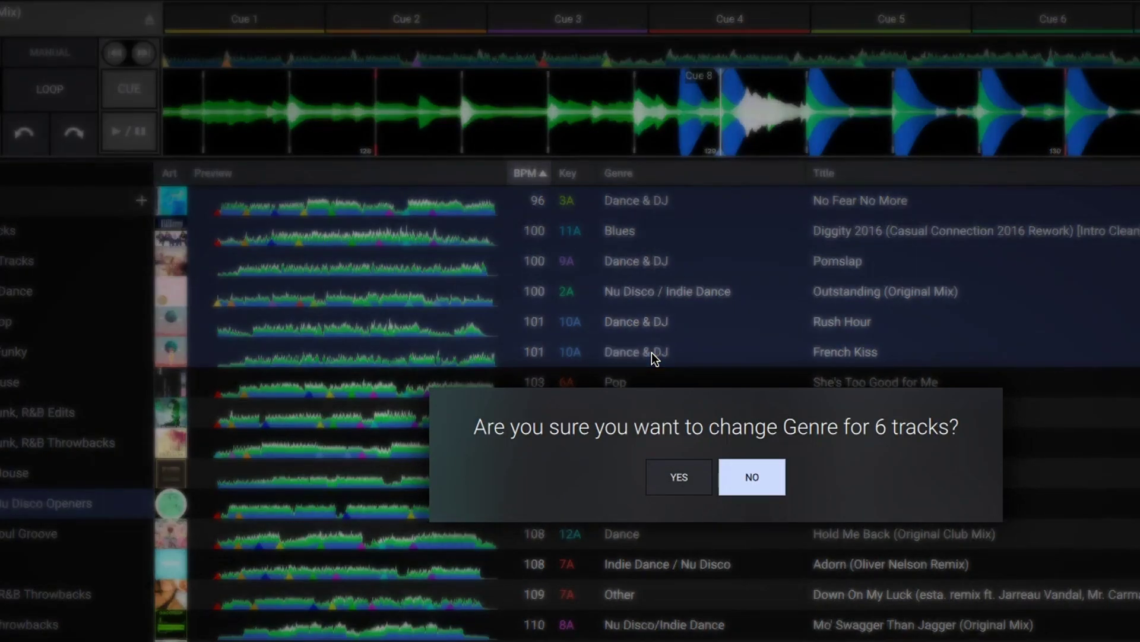
pyautogui.click(664, 479)
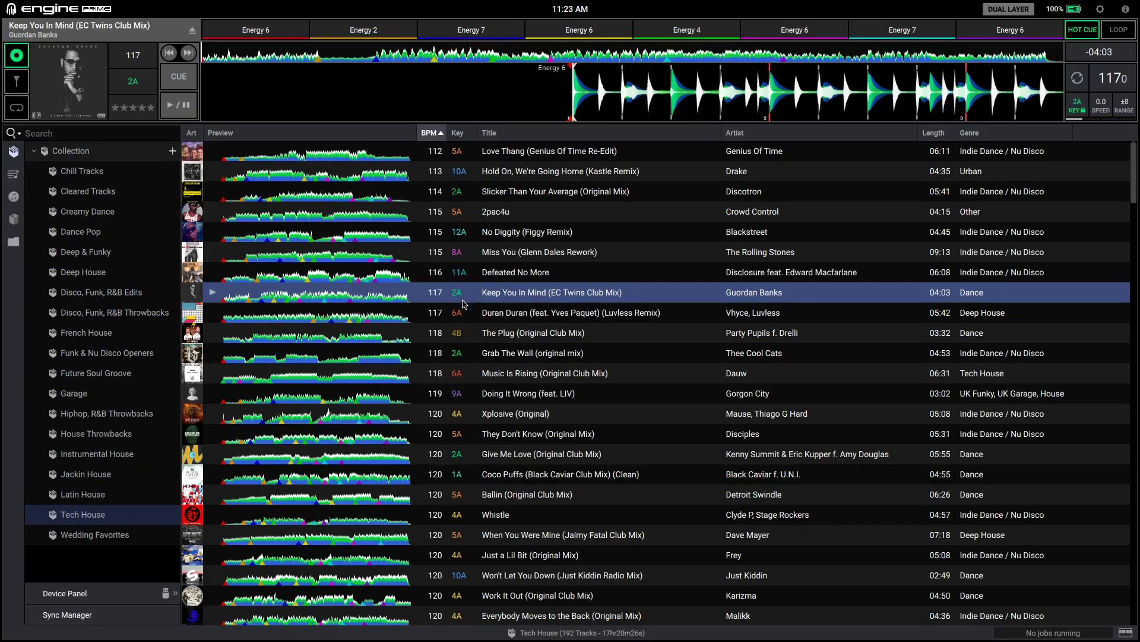
# Preview the Duran Duran track, The Plug, Grab The Wall and Music Is Rising
pyautogui.click(463, 314)
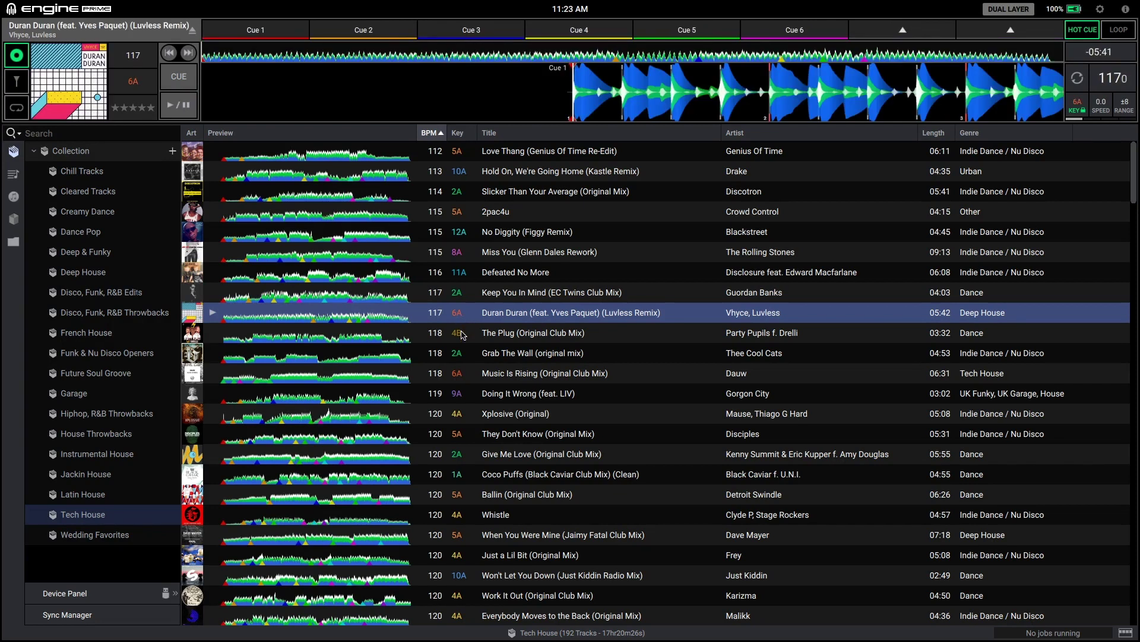
pyautogui.click(462, 334)
pyautogui.click(460, 354)
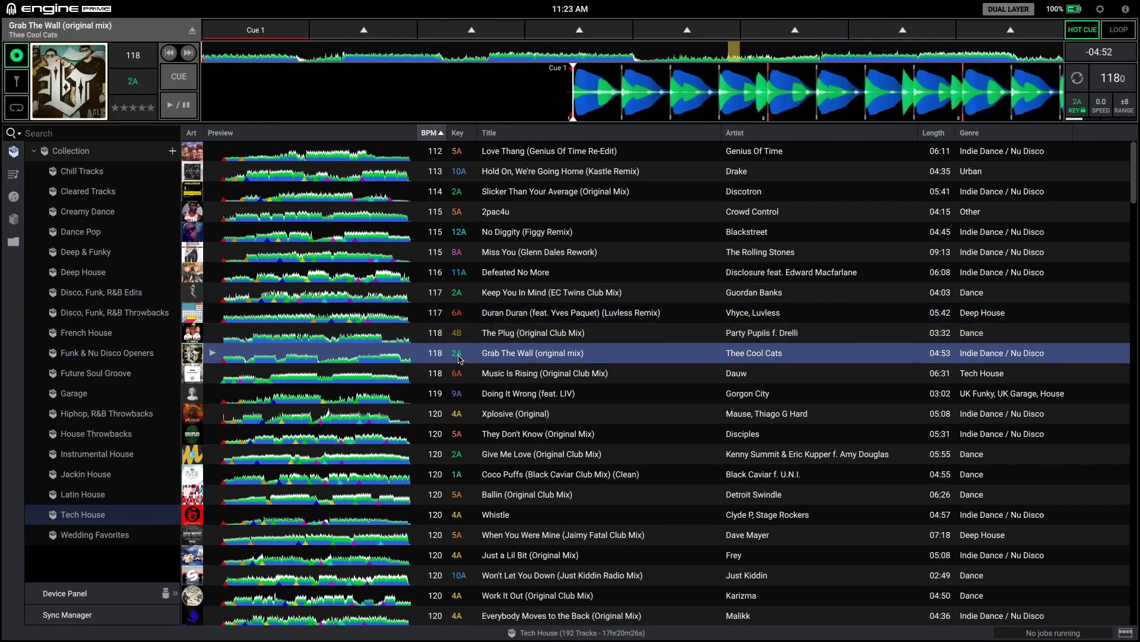
pyautogui.click(458, 375)
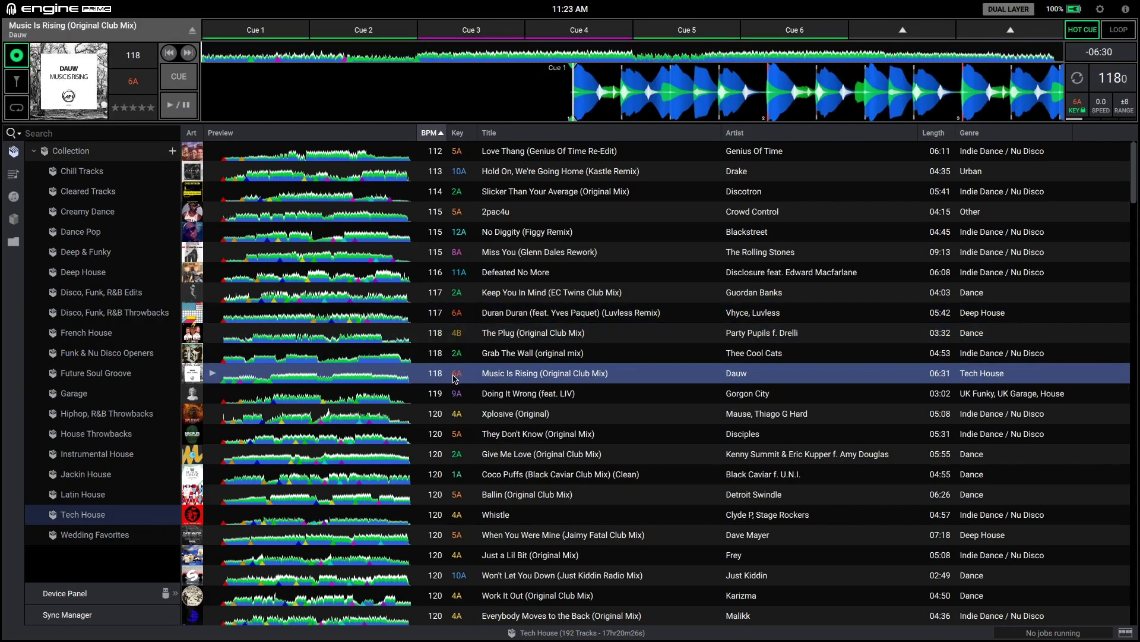
# Select Doing It Wrong (feat. LIV) through Coco Puffs and re-analyze the five tracks
pyautogui.click(492, 399)
pyautogui.keyDown('shift'); pyautogui.click(499, 474); pyautogui.keyUp('shift')
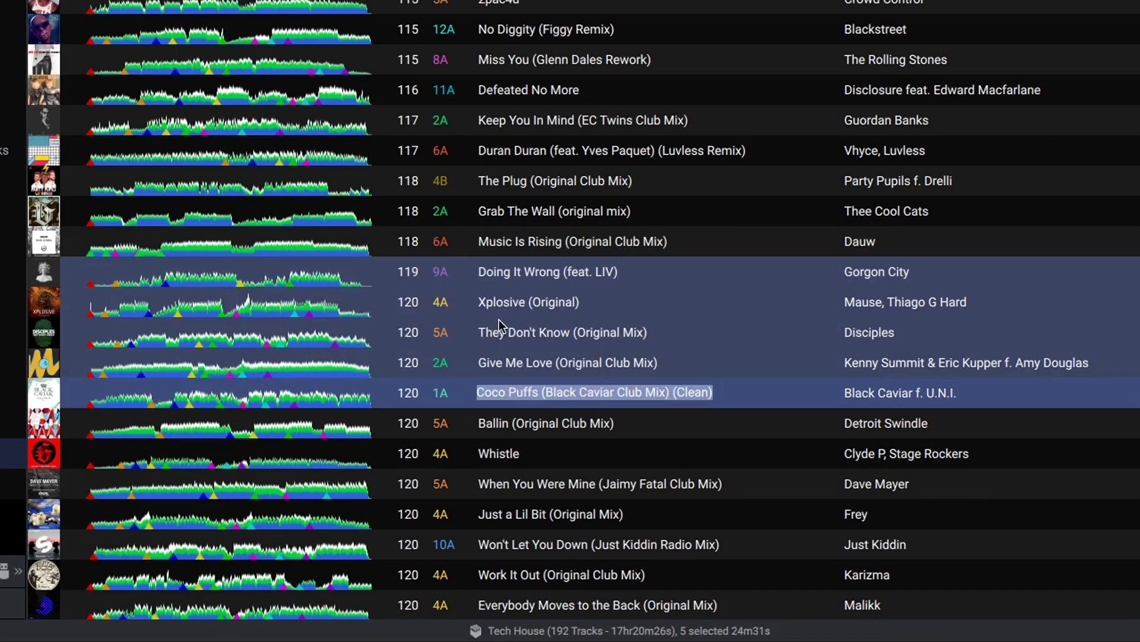
pyautogui.rightClick(496, 424)
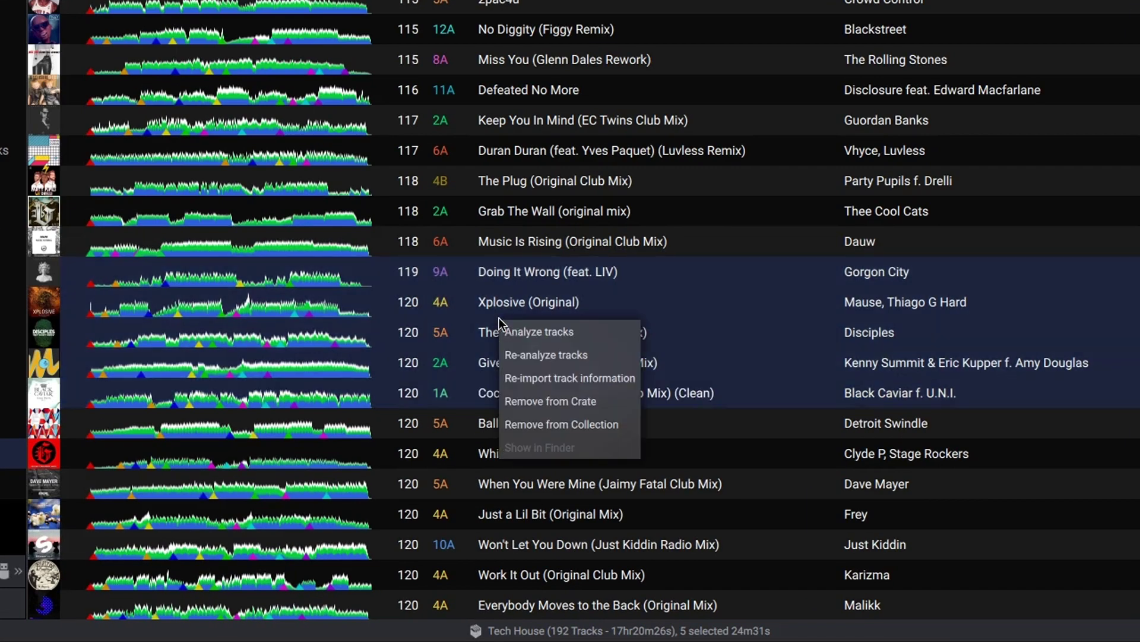
pyautogui.click(596, 355)
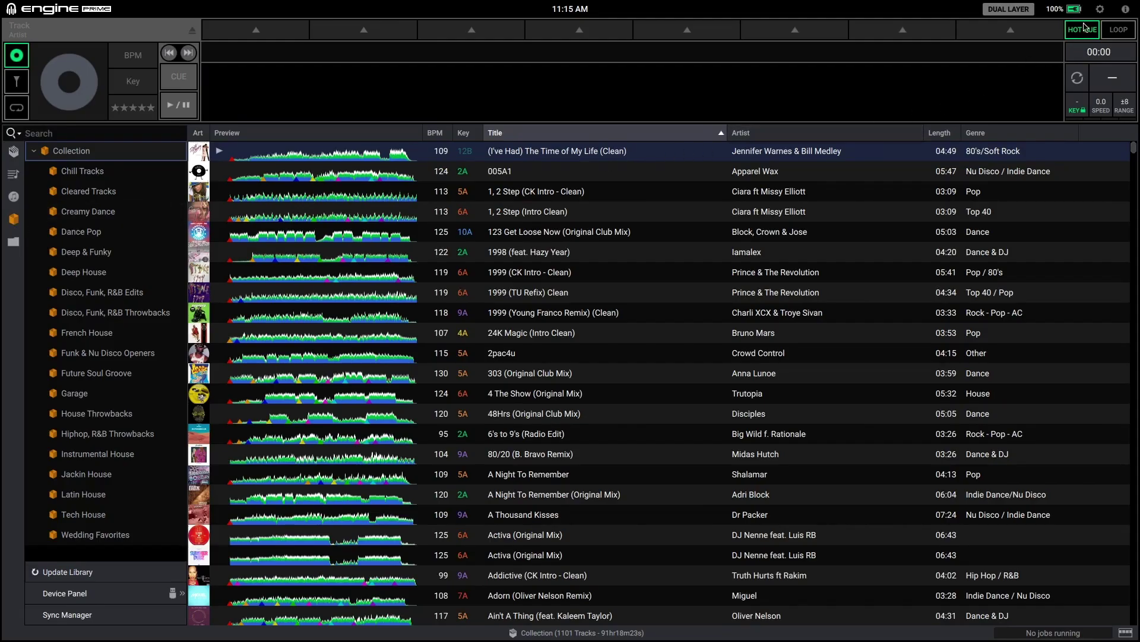
# Run a library backup from the Library settings, acknowledge completion, and close settings
pyautogui.click(1100, 8)
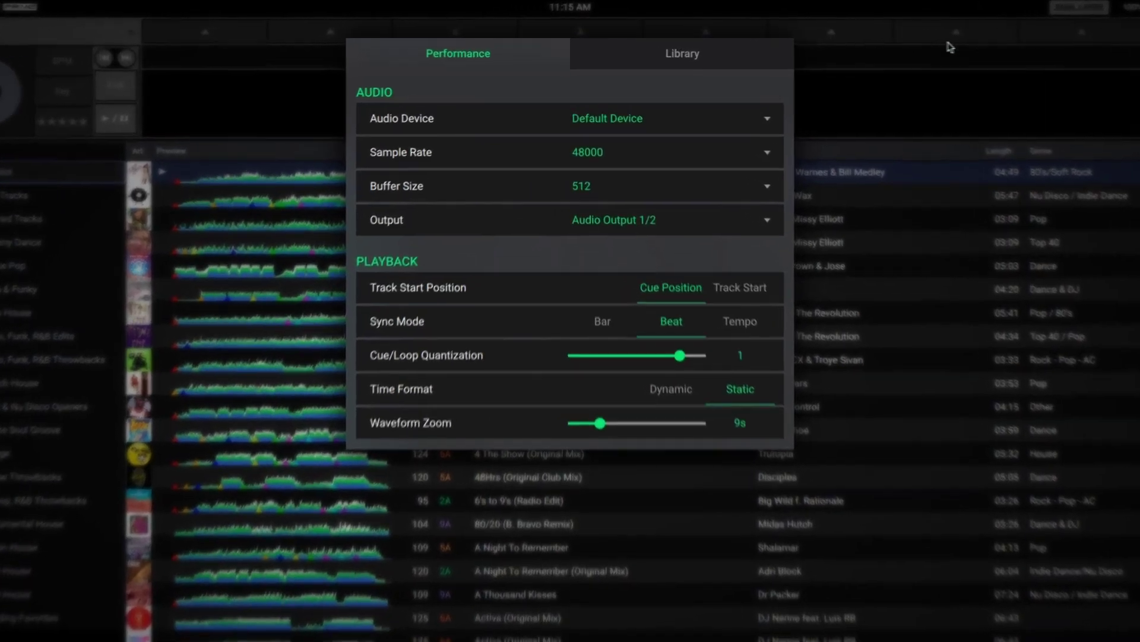
pyautogui.click(747, 56)
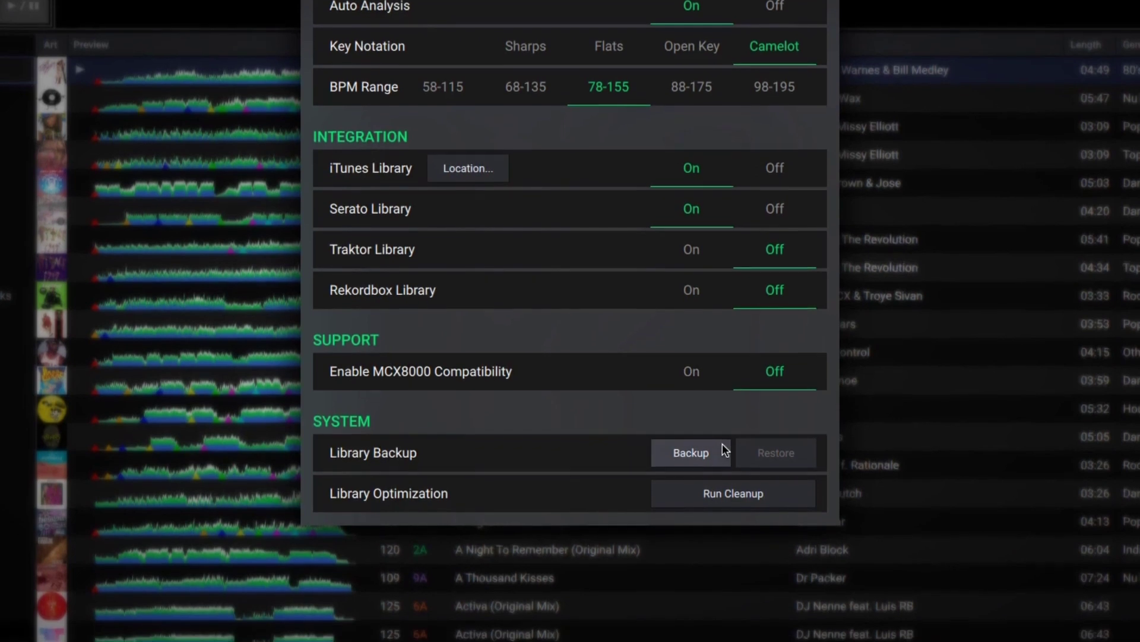
pyautogui.click(721, 447)
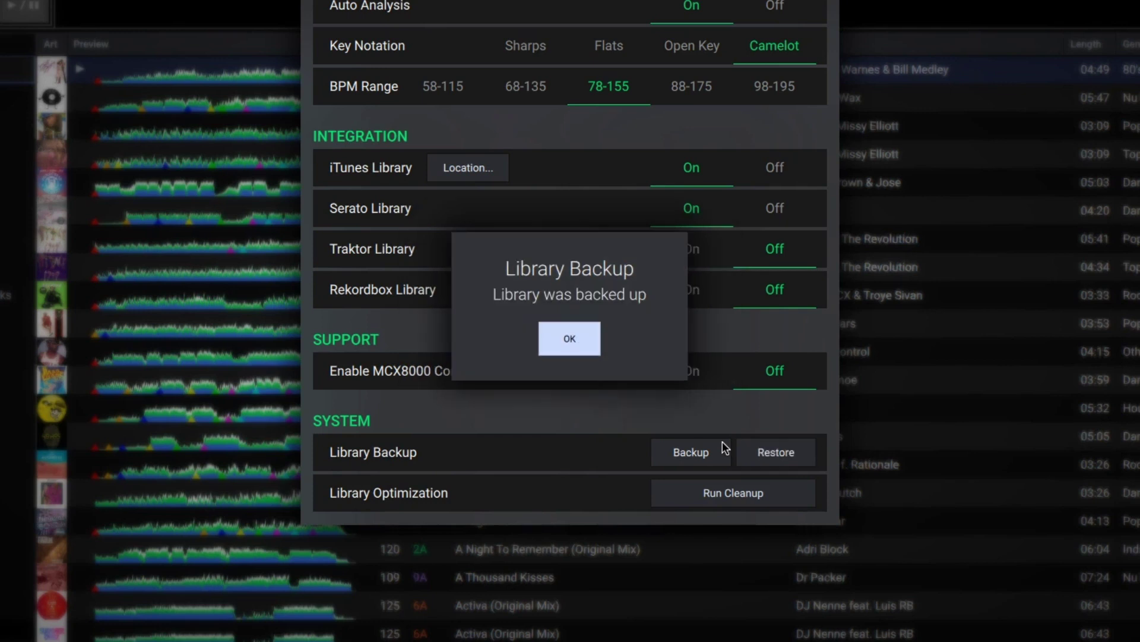
pyautogui.click(590, 346)
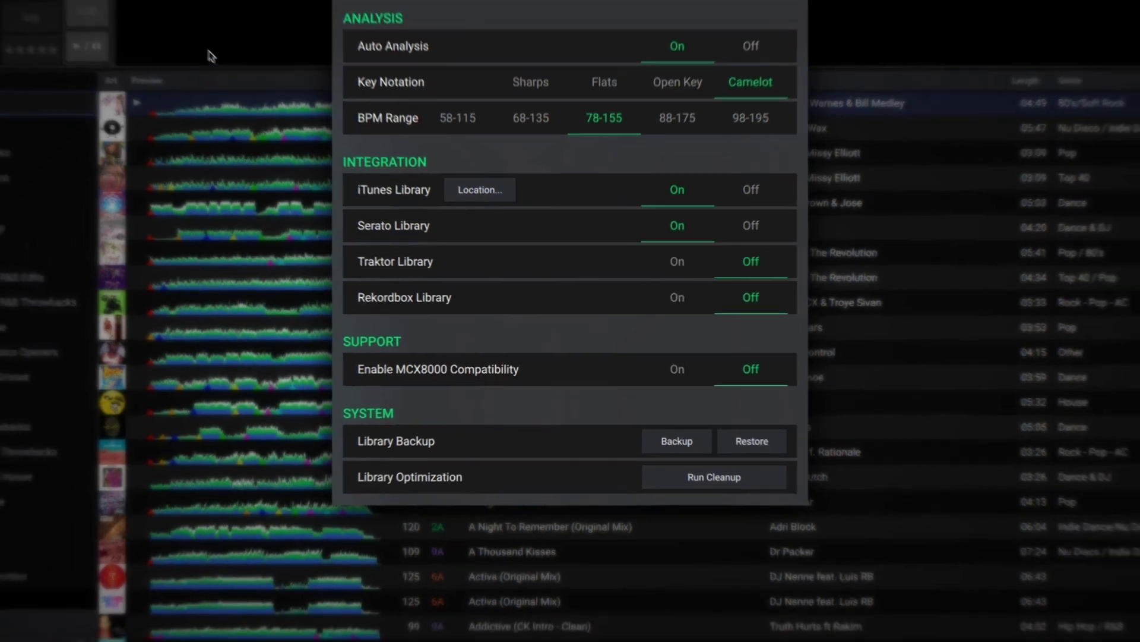
pyautogui.click(211, 56)
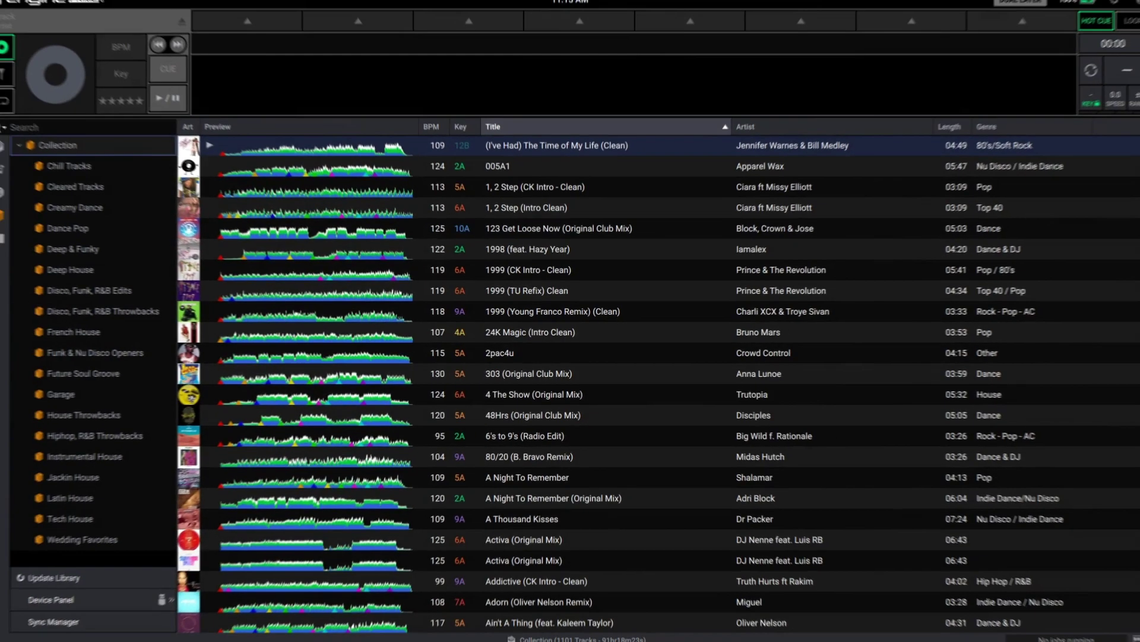
# Quit Engine Prime and select the Engine Library Backup folder in Finder
pyautogui.click(56, 5)
pyautogui.click(82, 117)
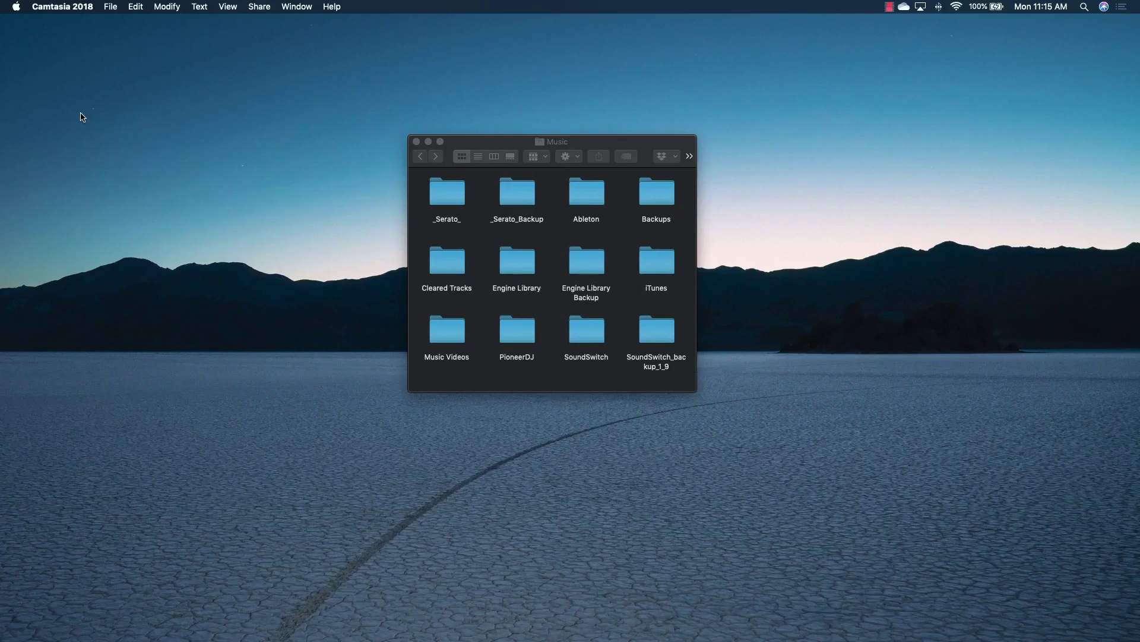
pyautogui.click(607, 273)
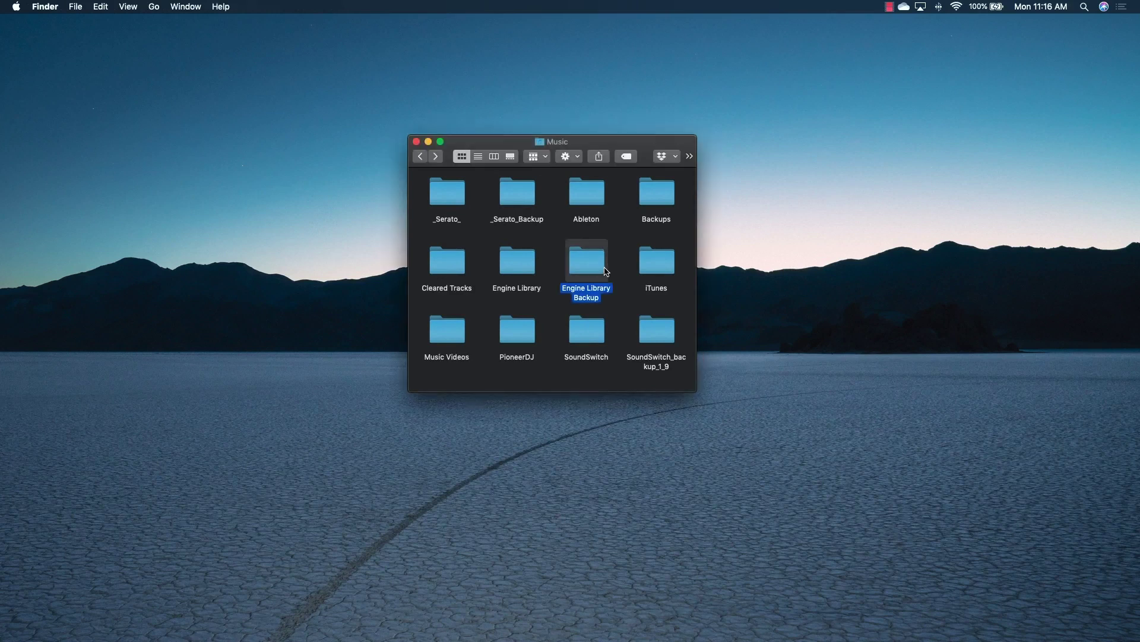
# Move the Engine Library folder to the Trash and relaunch Engine Prime
pyautogui.rightClick(519, 262)
pyautogui.click(539, 286)
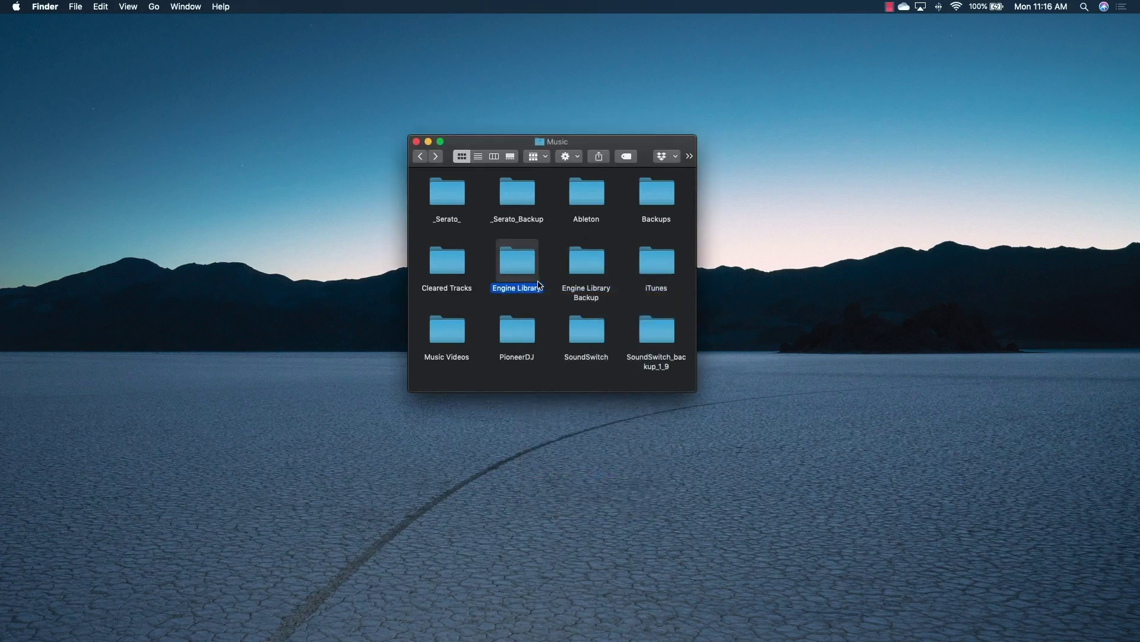
pyautogui.click(420, 635)
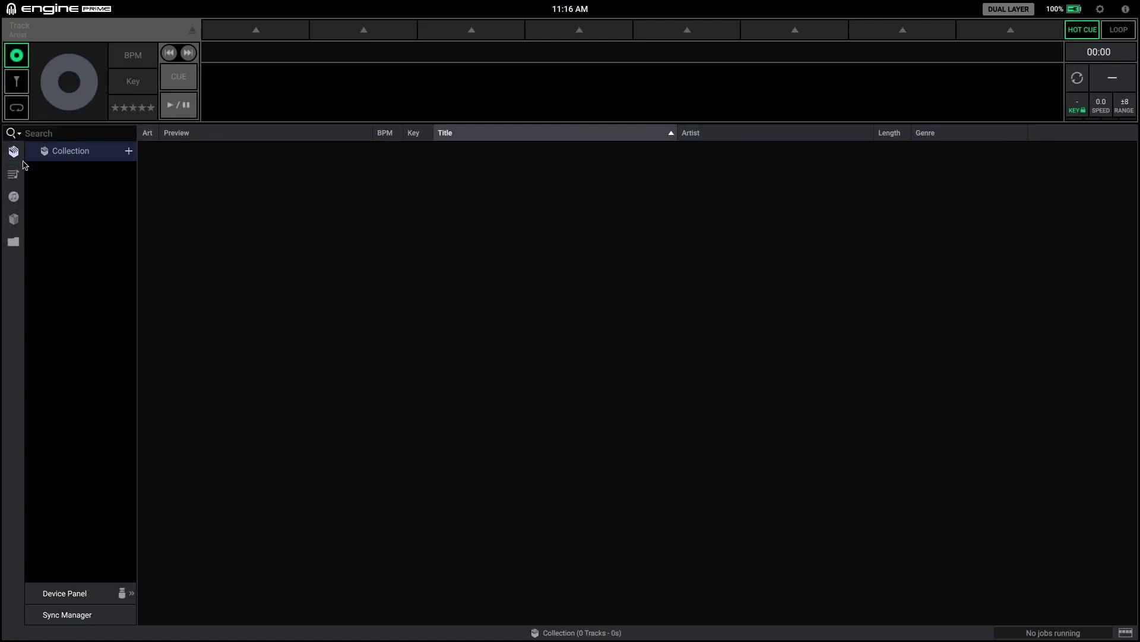
# Check the collection is empty, then restore the library from the May 11 11:15:38 2020 backup, overwriting it
pyautogui.click(13, 174)
pyautogui.click(13, 219)
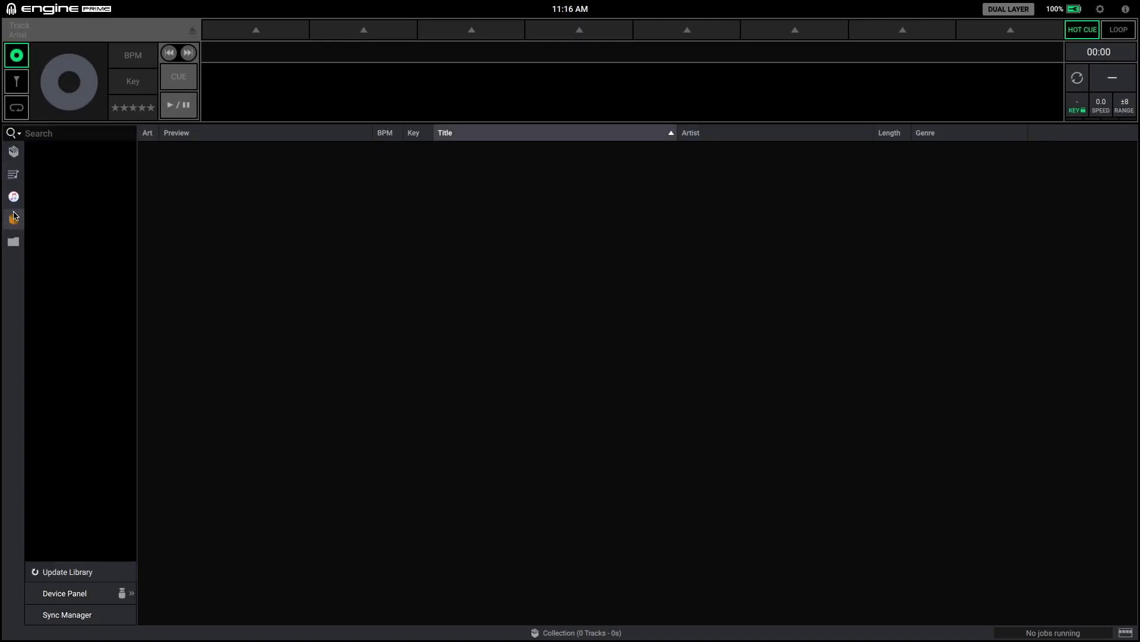
pyautogui.click(1100, 8)
pyautogui.click(724, 54)
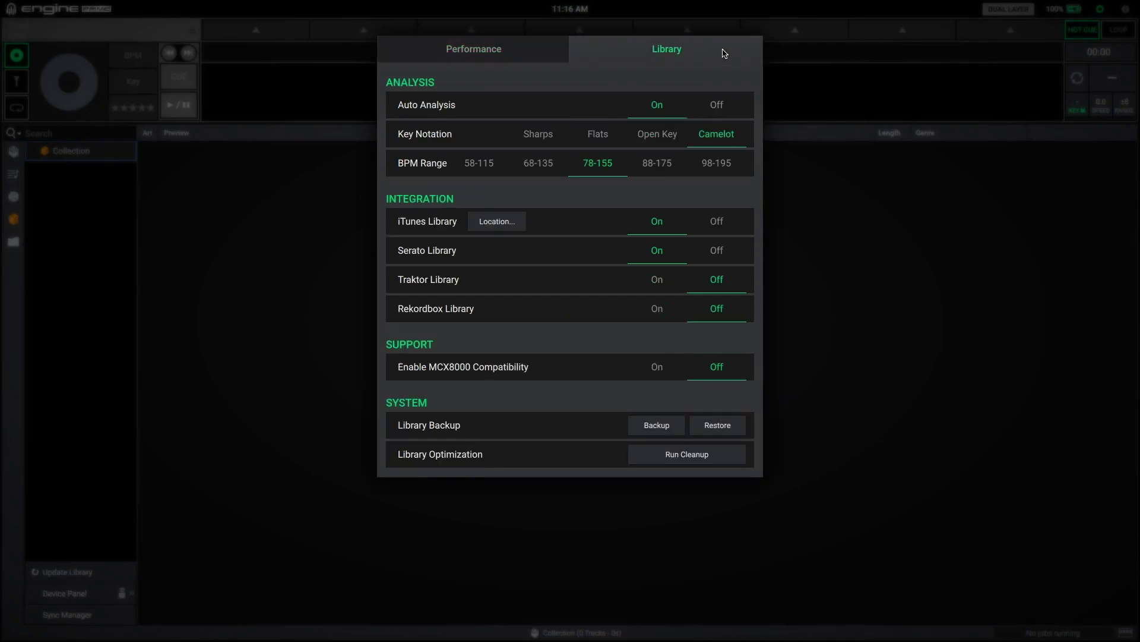
pyautogui.click(725, 434)
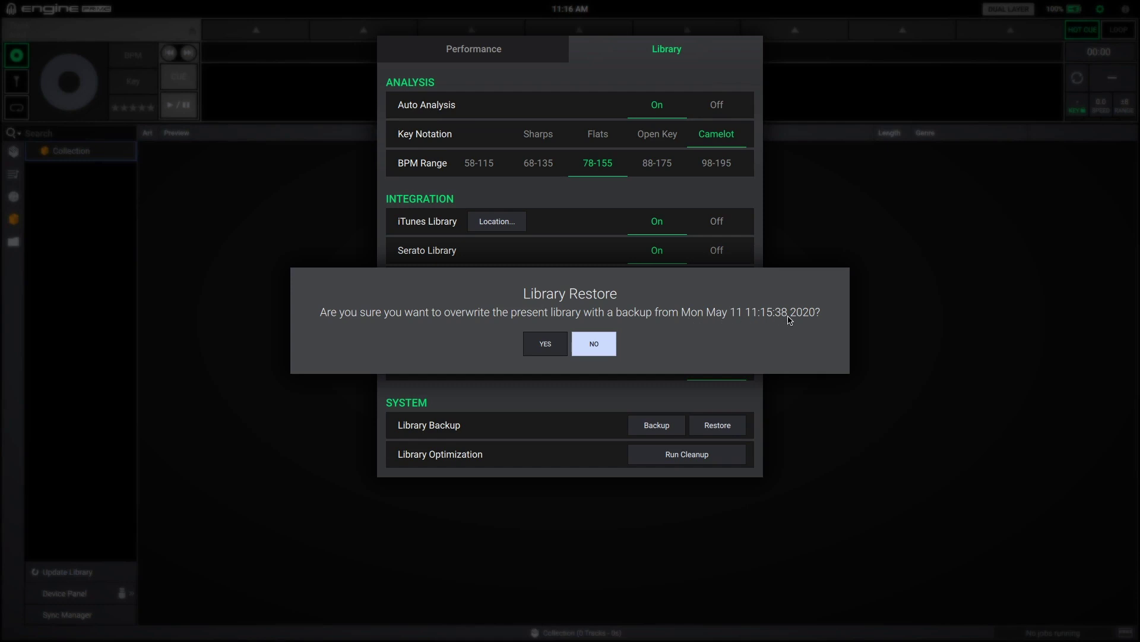
pyautogui.click(557, 349)
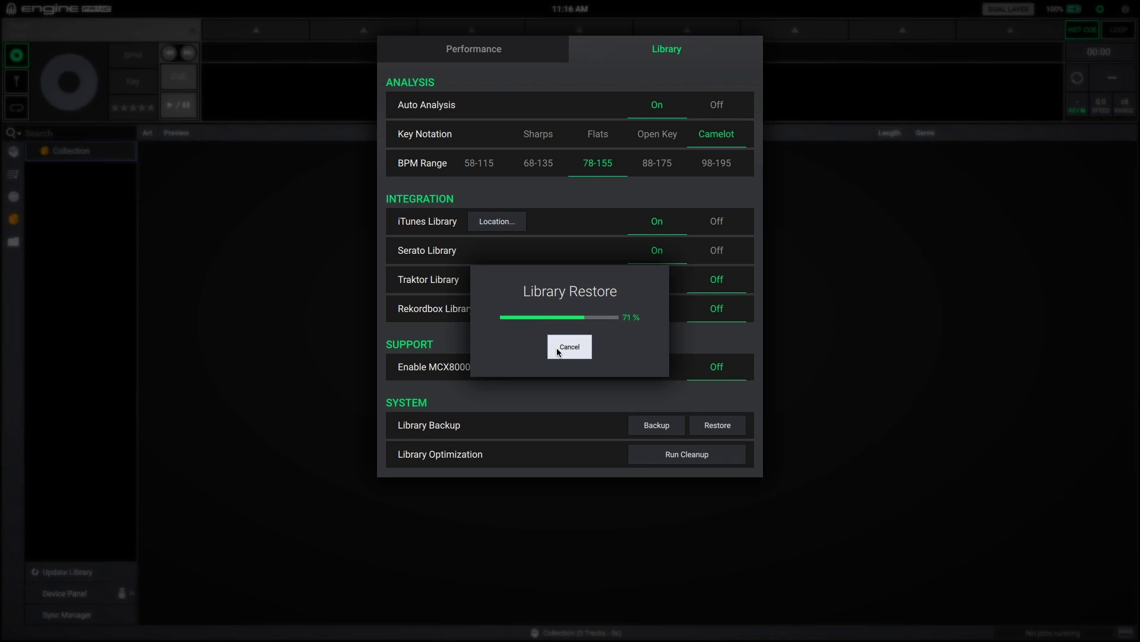
# Acknowledge the post-restore restart prompt so Engine Prime relaunches with the restored library
pyautogui.click(560, 348)
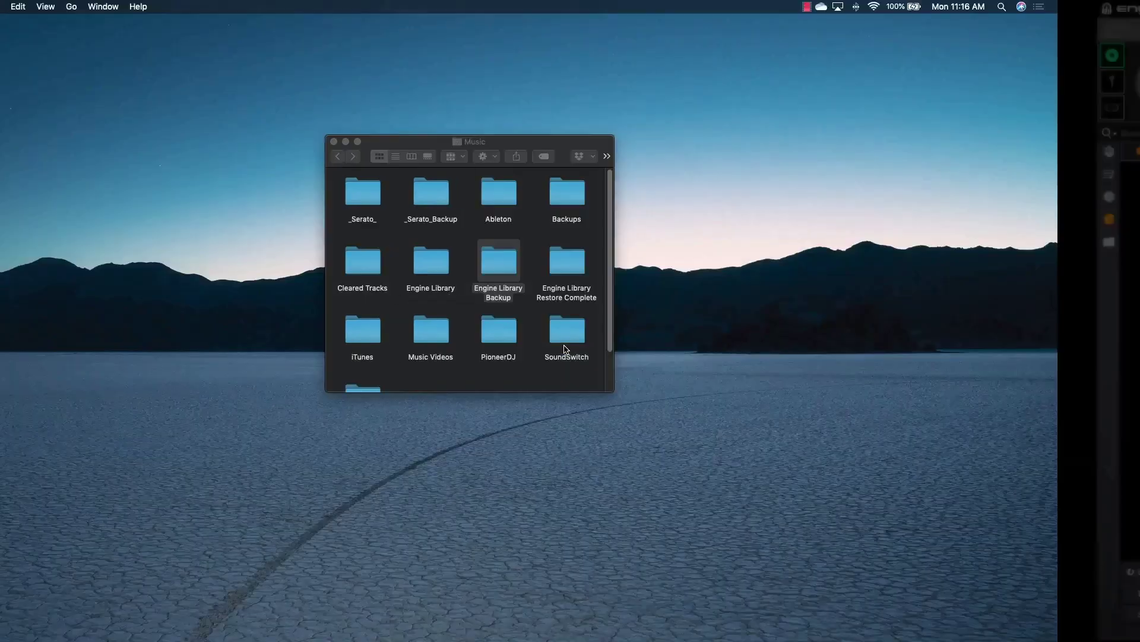